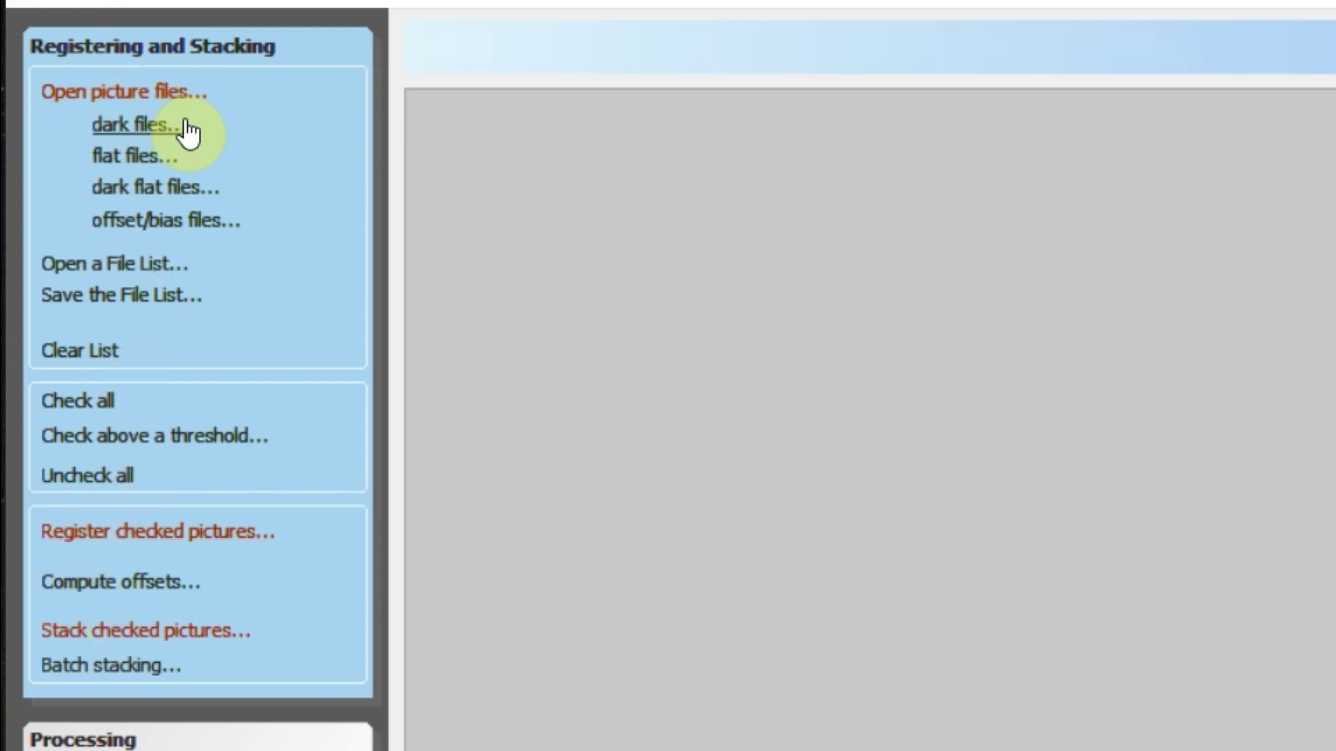
Load all 56 TIFF frames from Desktop > Tiff M31 as light frames.
left_click(99, 90)
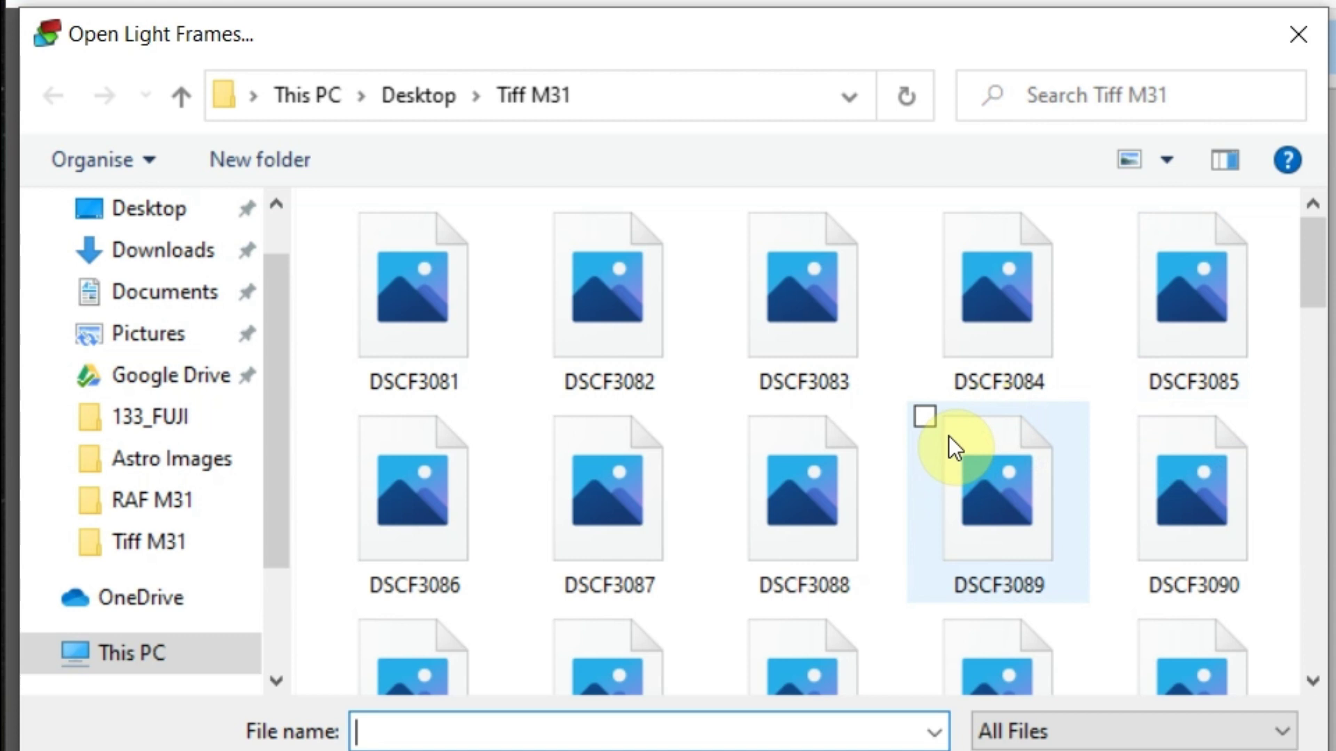
left_click(392, 383)
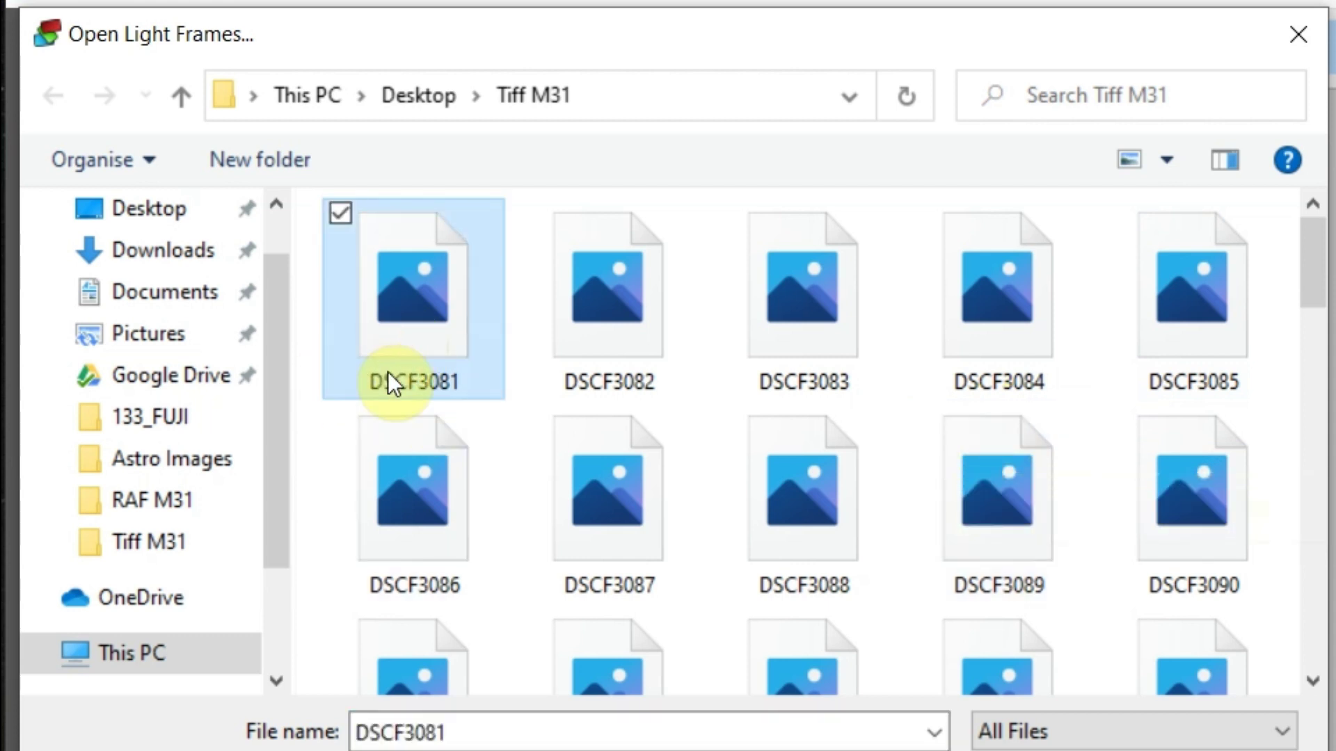
key("ctrl+a")
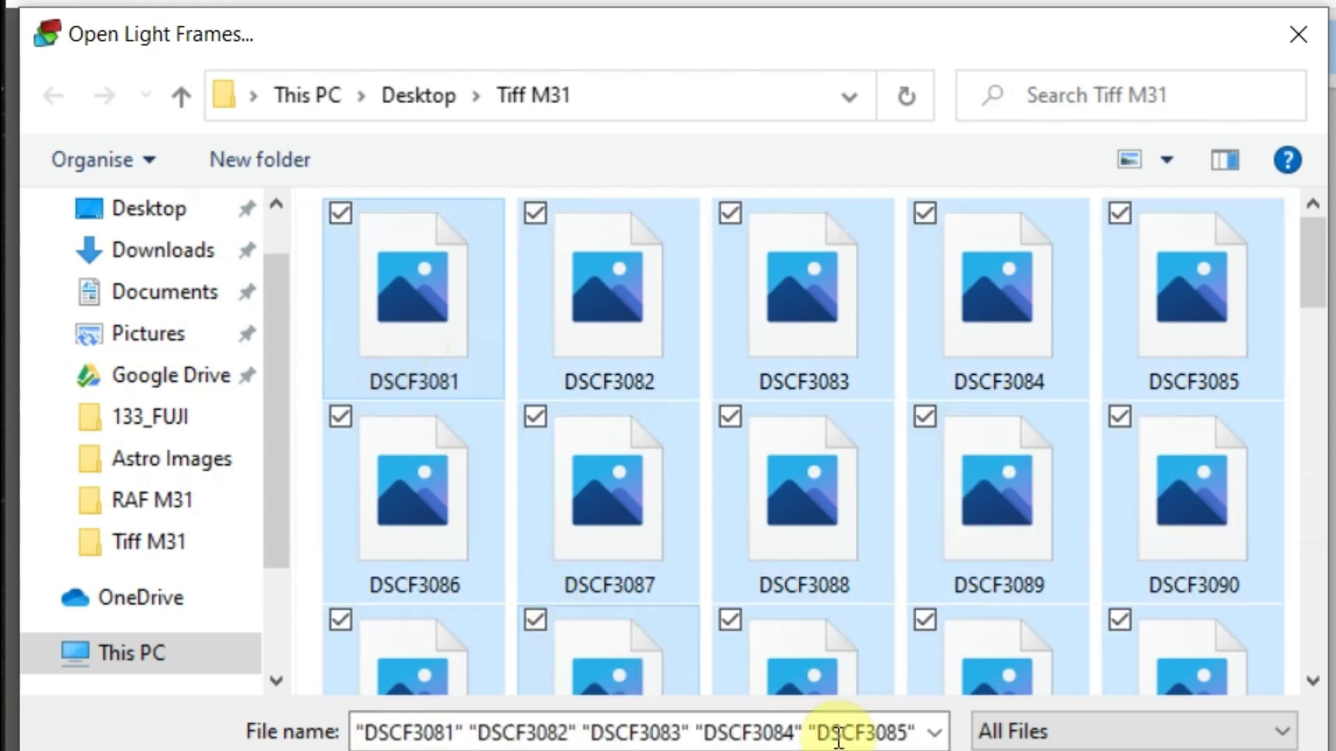
left_click(863, 748)
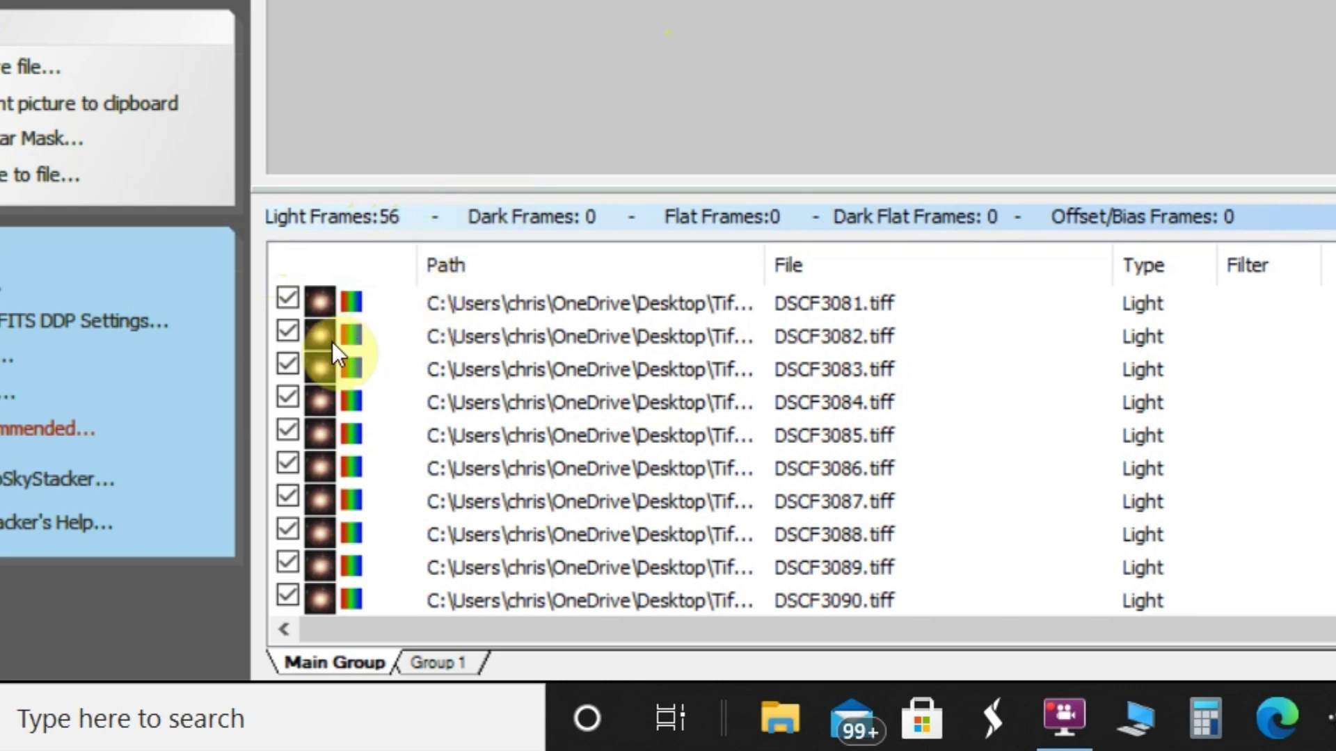
Preview DSCF3081.tiff and tune its histogram black point and midtones to reveal the galaxy.
left_click(507, 304)
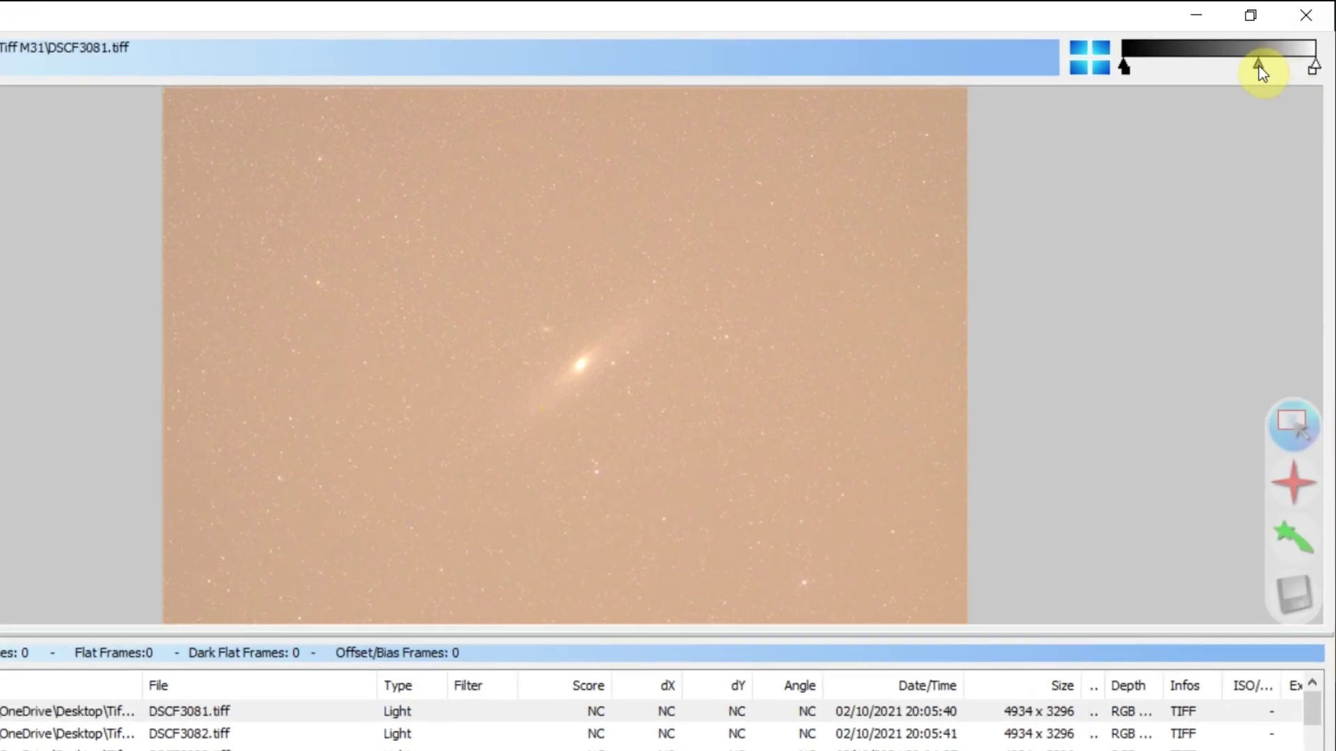
left_click_drag(1280, 48, 1252, 48)
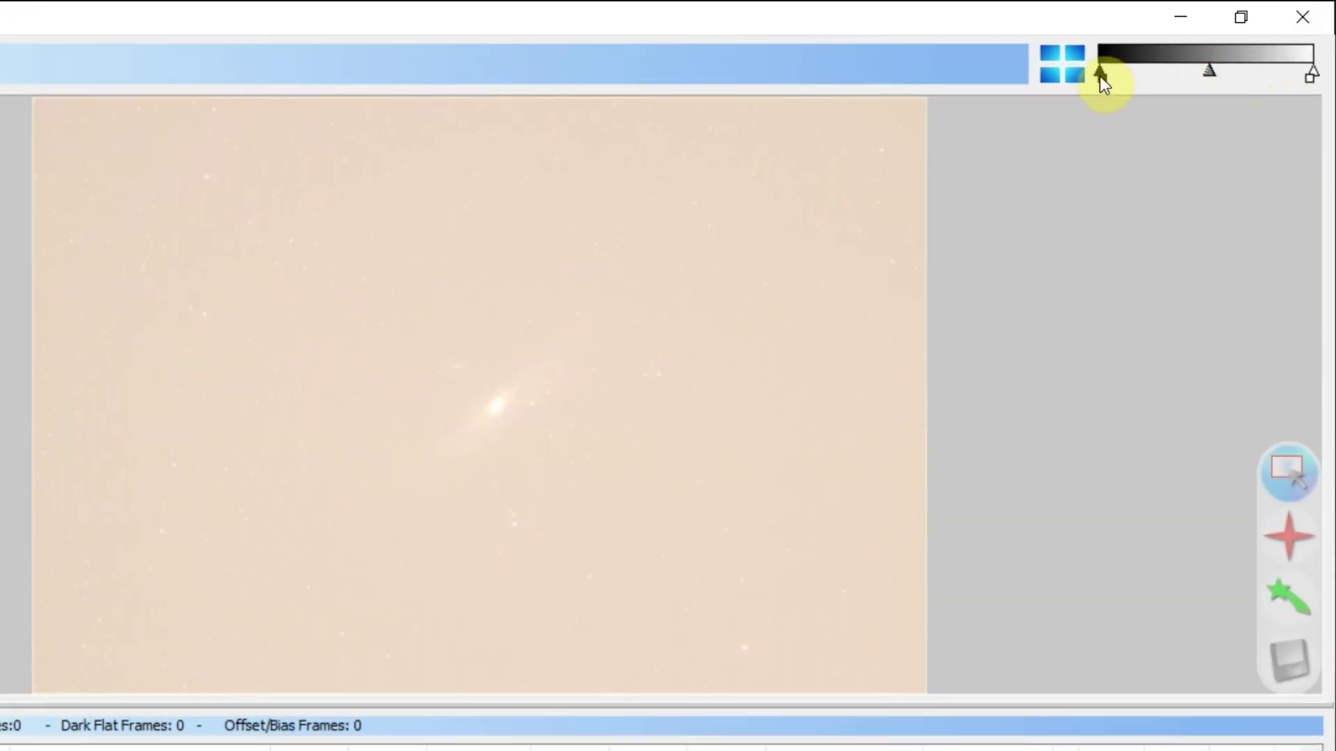
mouse_move(1099, 72)
left_mouse_down()
mouse_move(1157, 67)
mouse_move(1146, 68)
left_mouse_up()
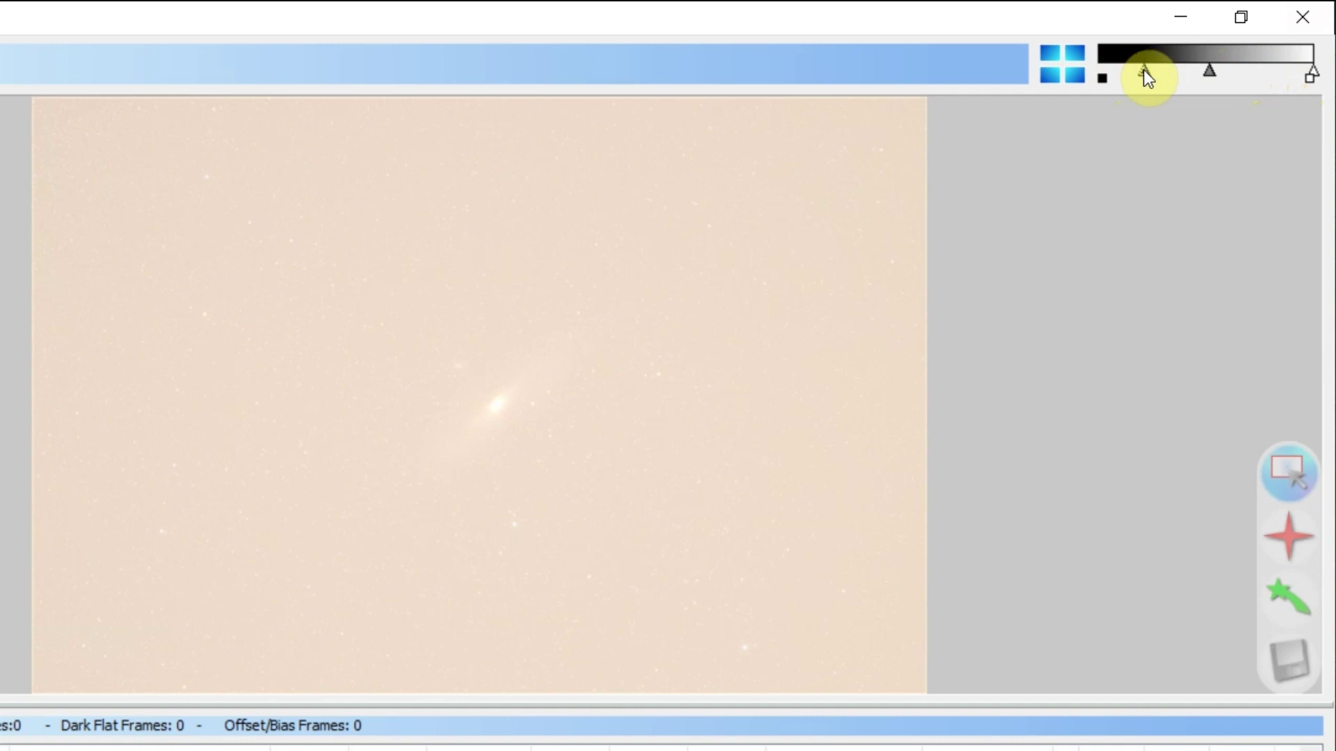
left_click_drag(1135, 75, 1128, 72)
left_click_drag(1209, 72, 1260, 72)
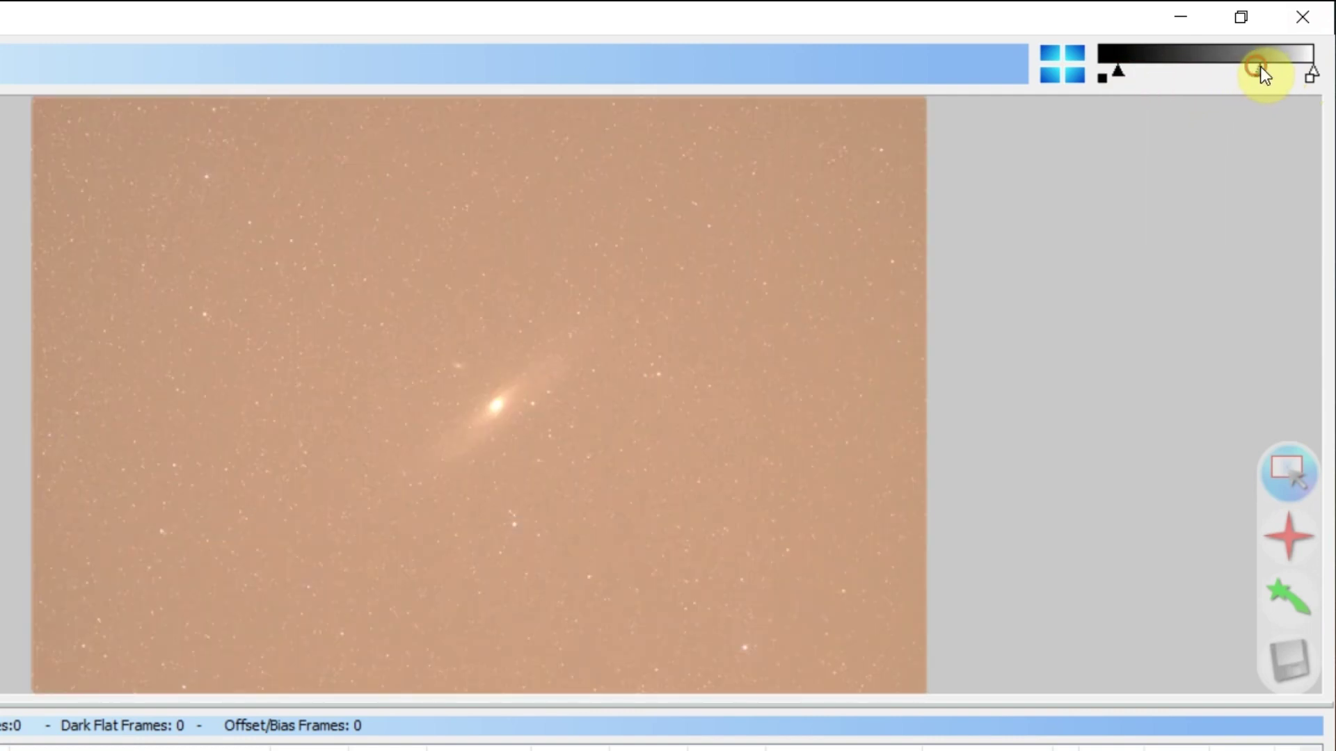
left_click_drag(1272, 70, 1272, 70)
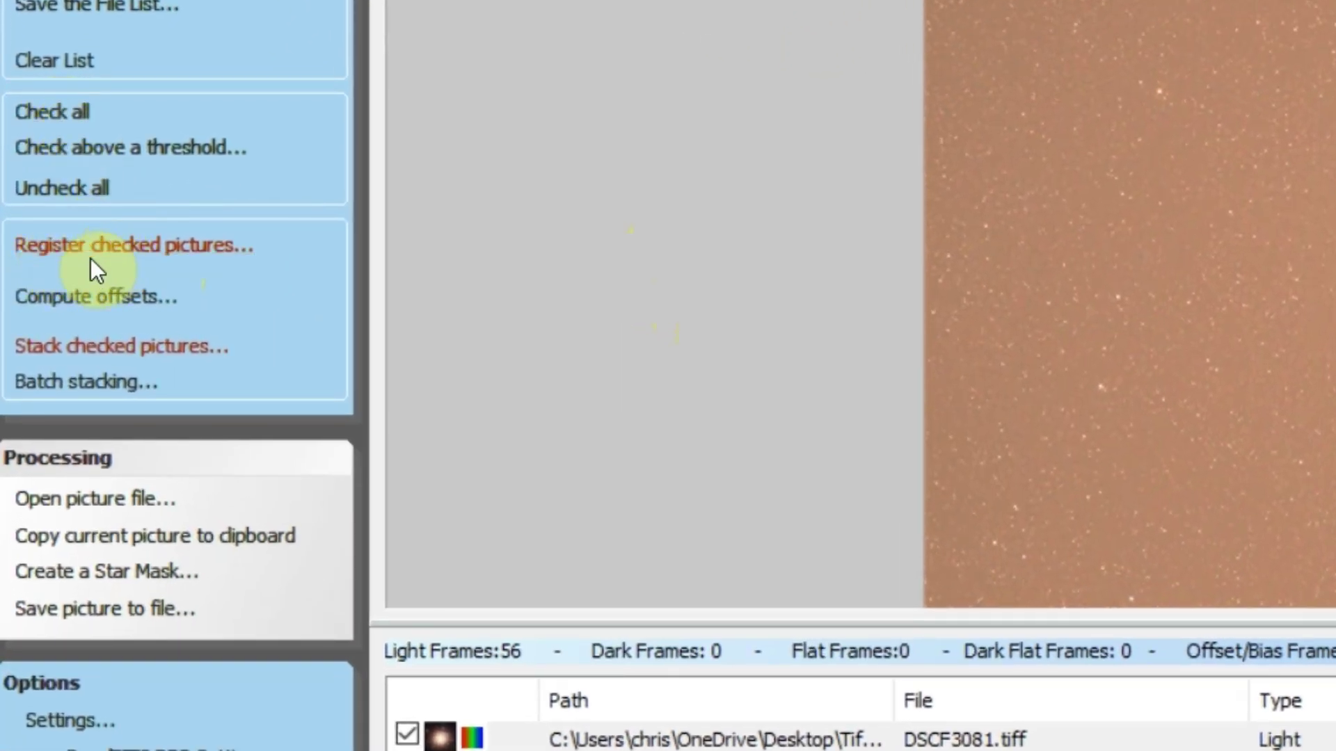
In Register Settings, change 'Select the best' from 100 to 85%.
left_click(108, 245)
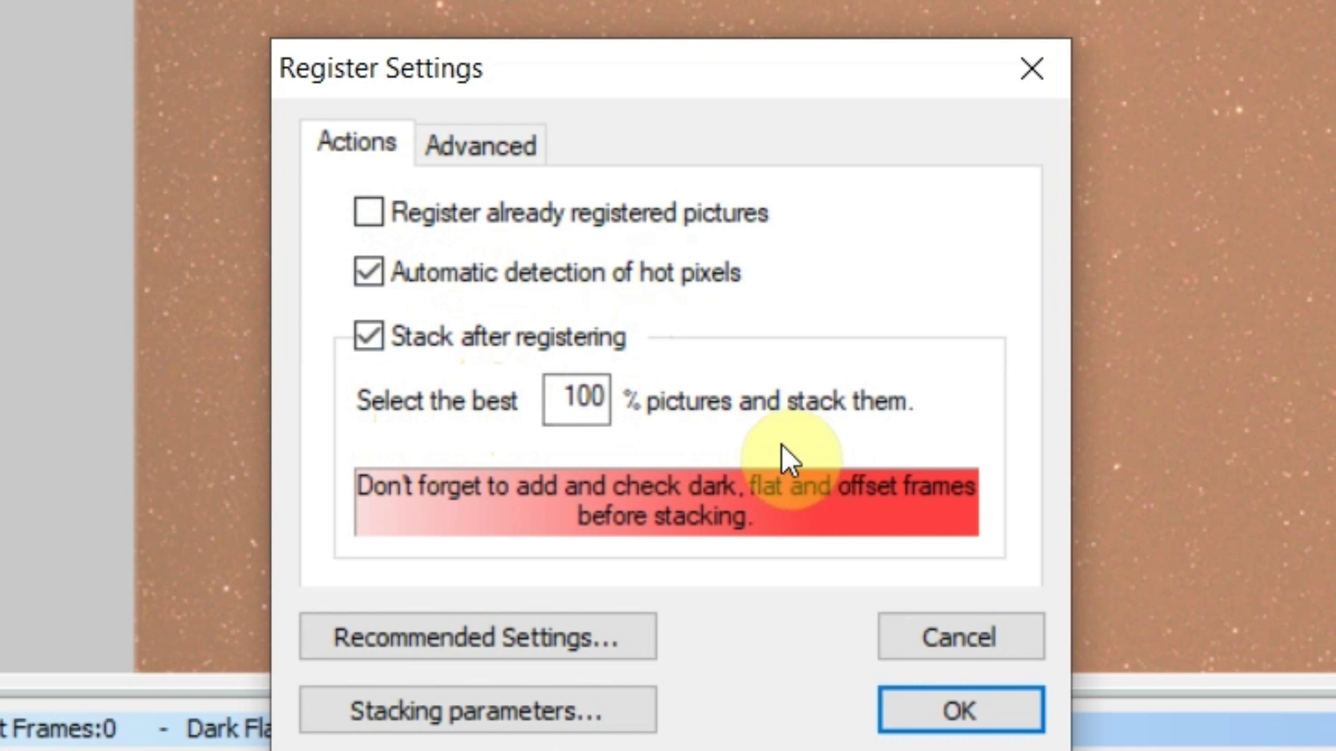
double_click(577, 398)
type("85")
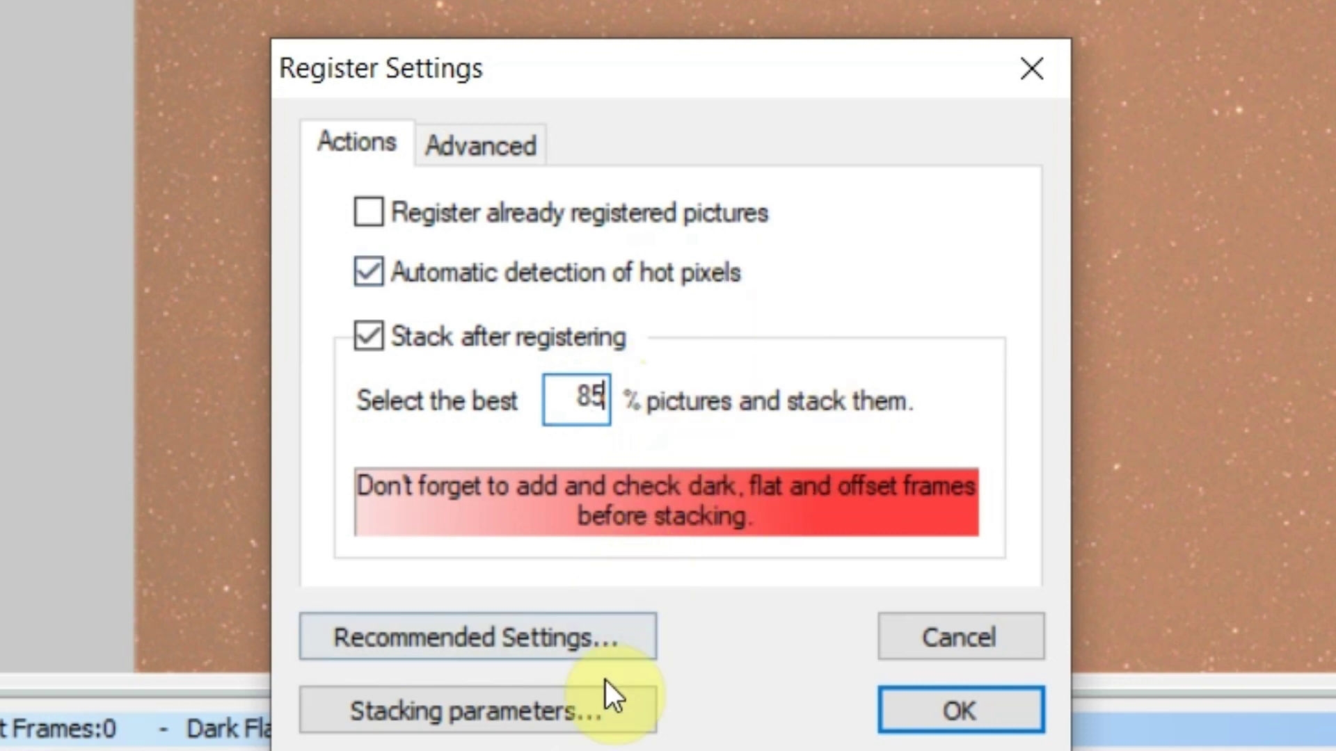
In the Advanced tab, test star detection thresholds of 39% and 34%, settling at 30% (1971 stars).
left_click(473, 149)
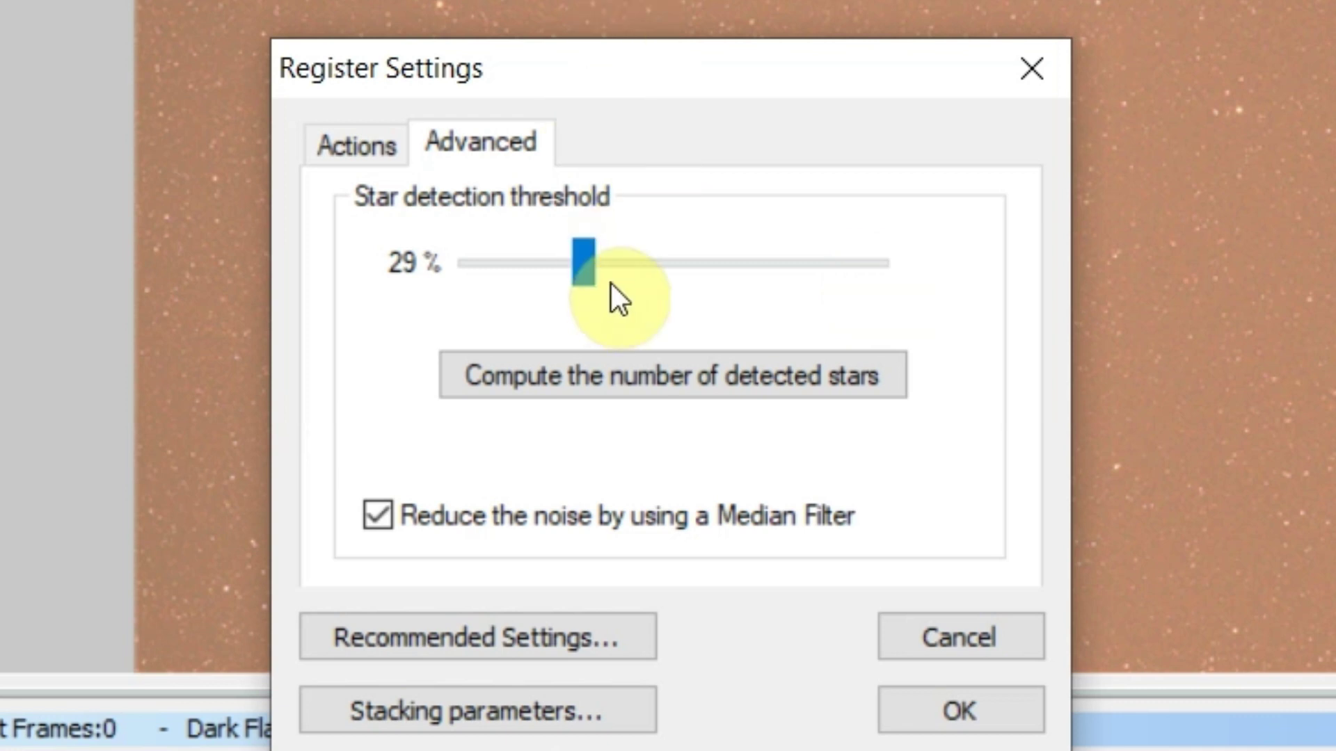
left_click_drag(590, 261, 858, 261)
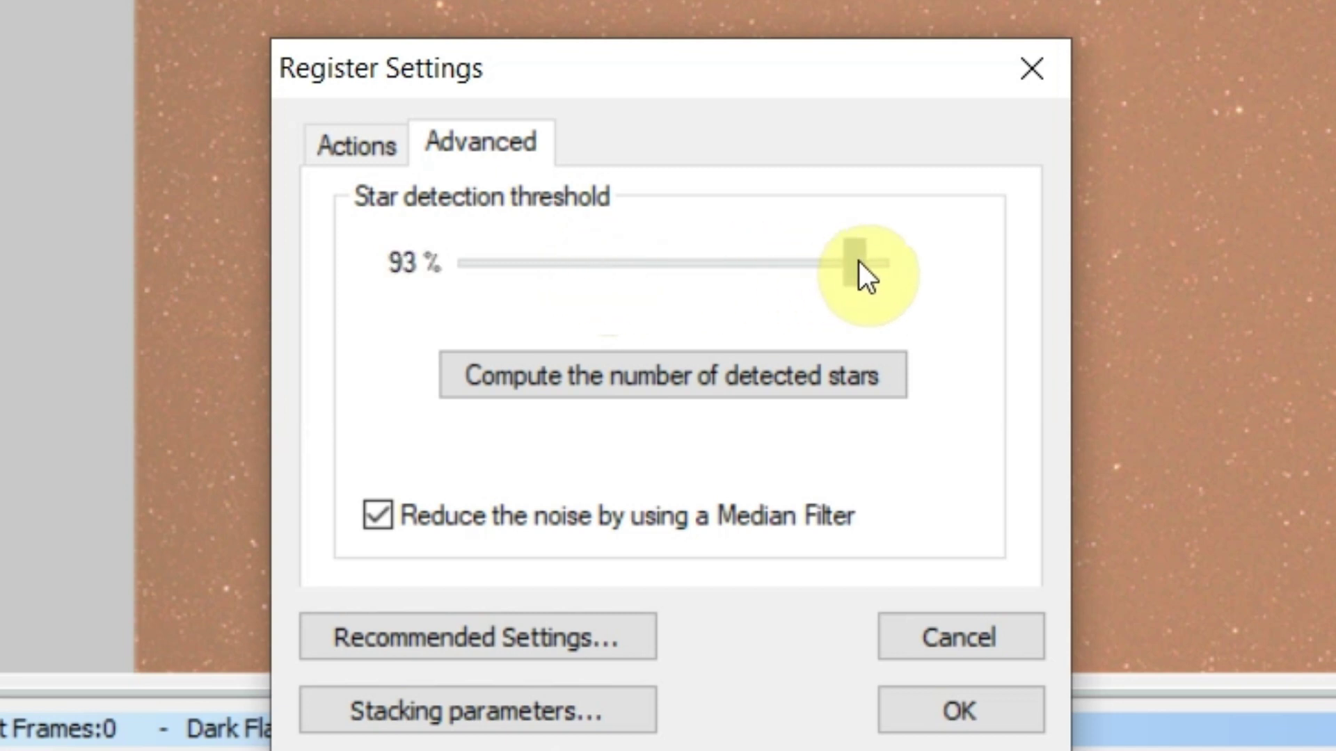
left_click_drag(859, 261, 486, 292)
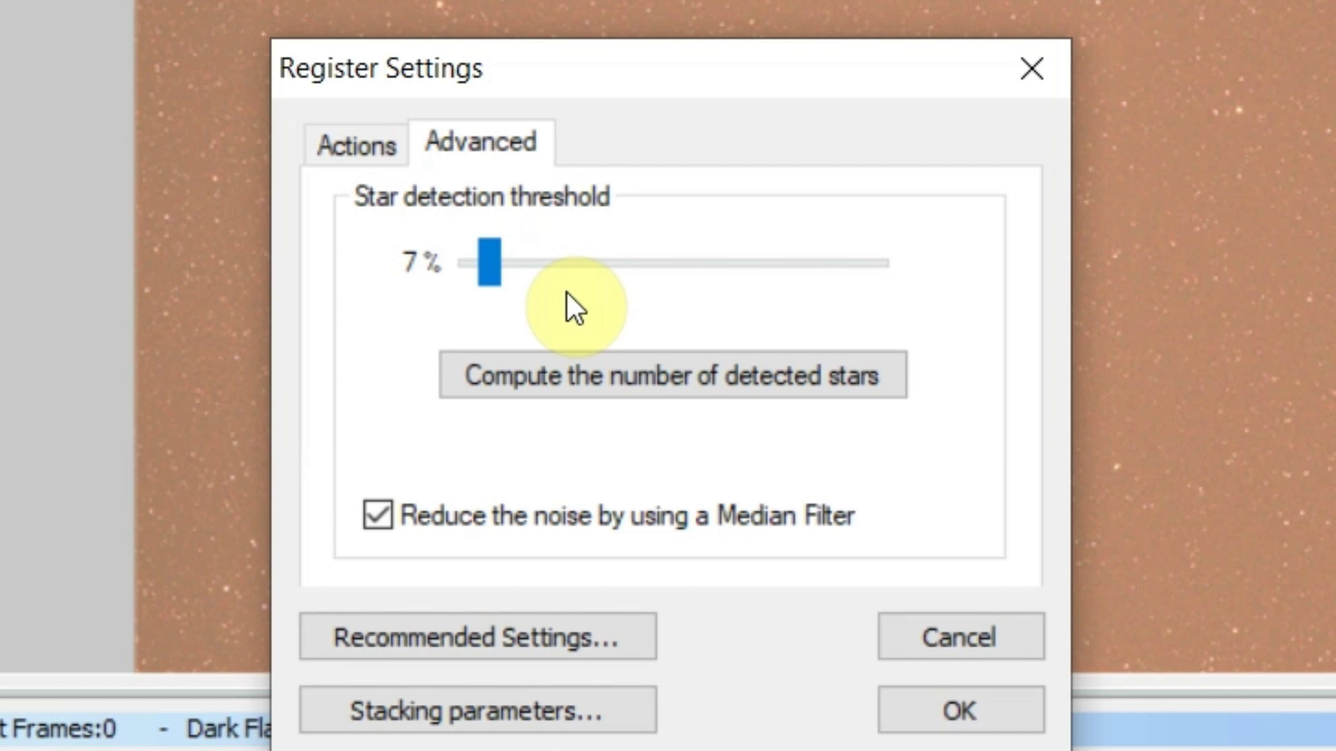
left_click_drag(508, 256, 631, 255)
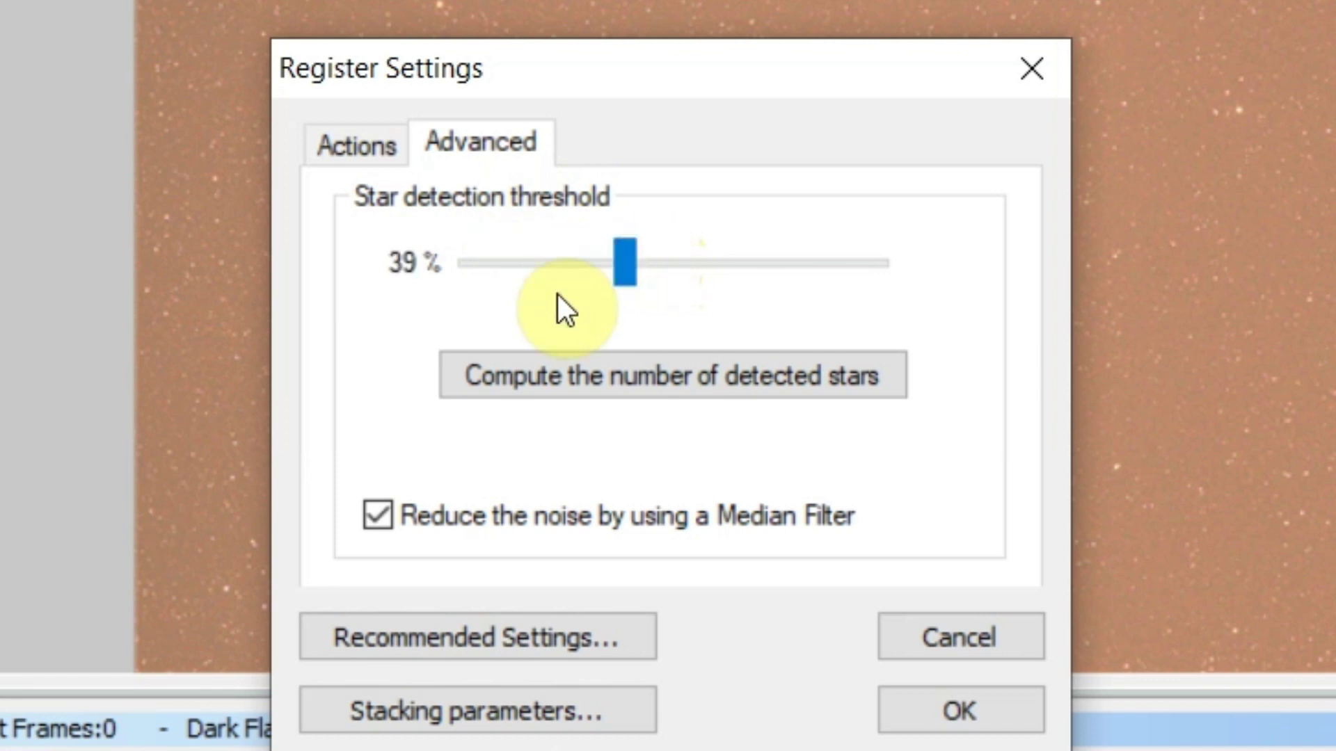
left_click(574, 382)
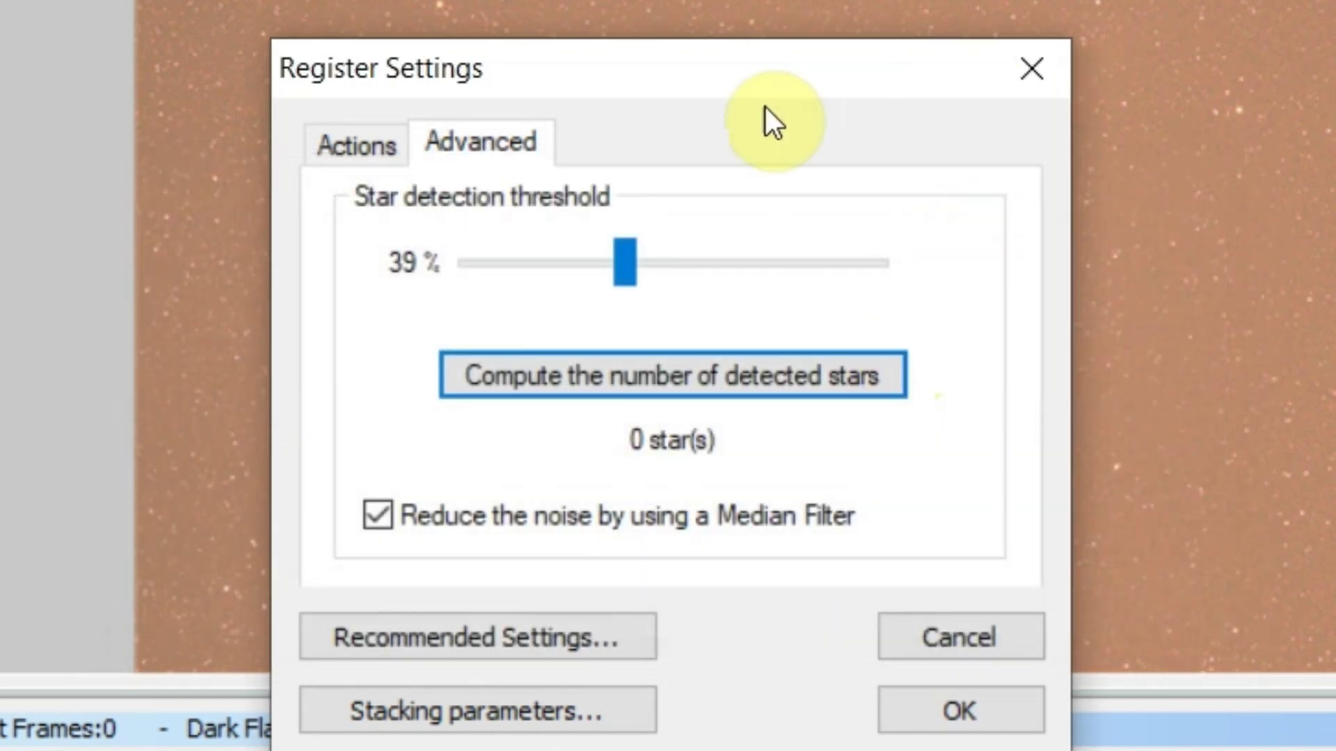
left_click(629, 257)
left_click_drag(629, 258, 608, 258)
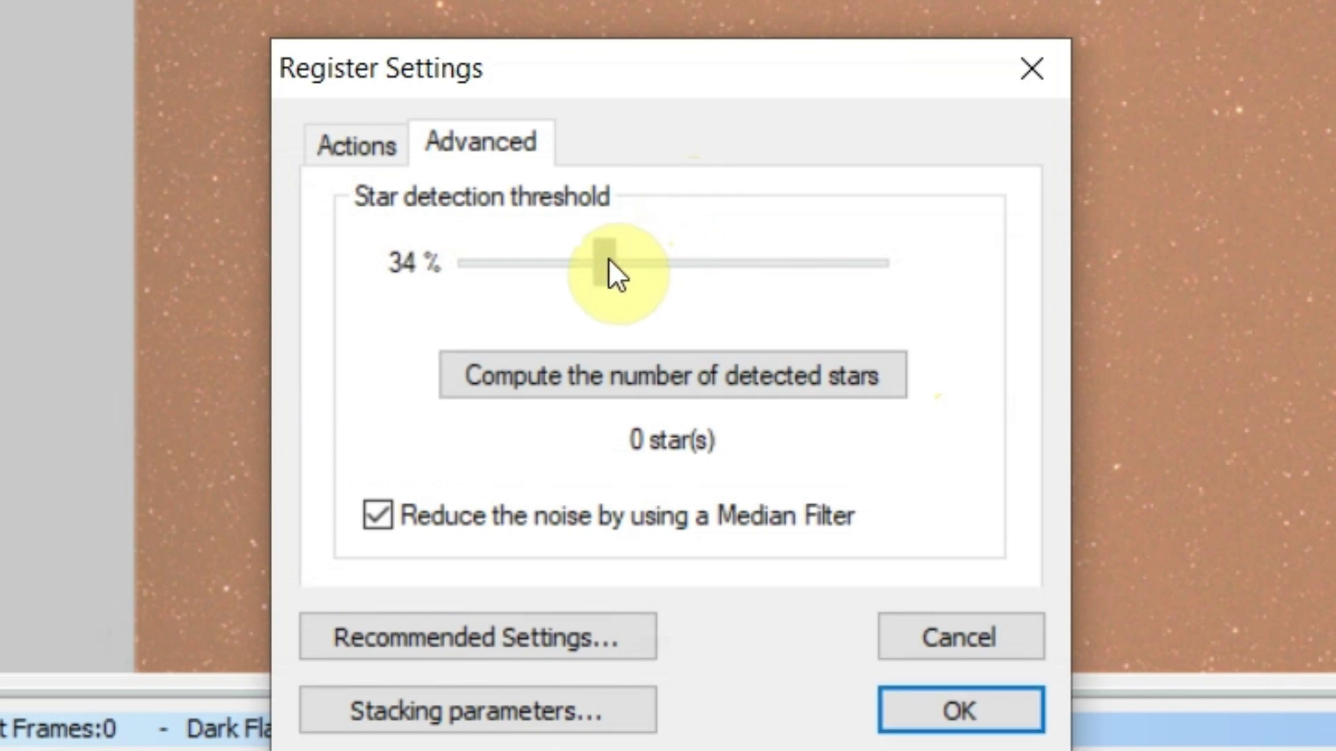
left_click(591, 390)
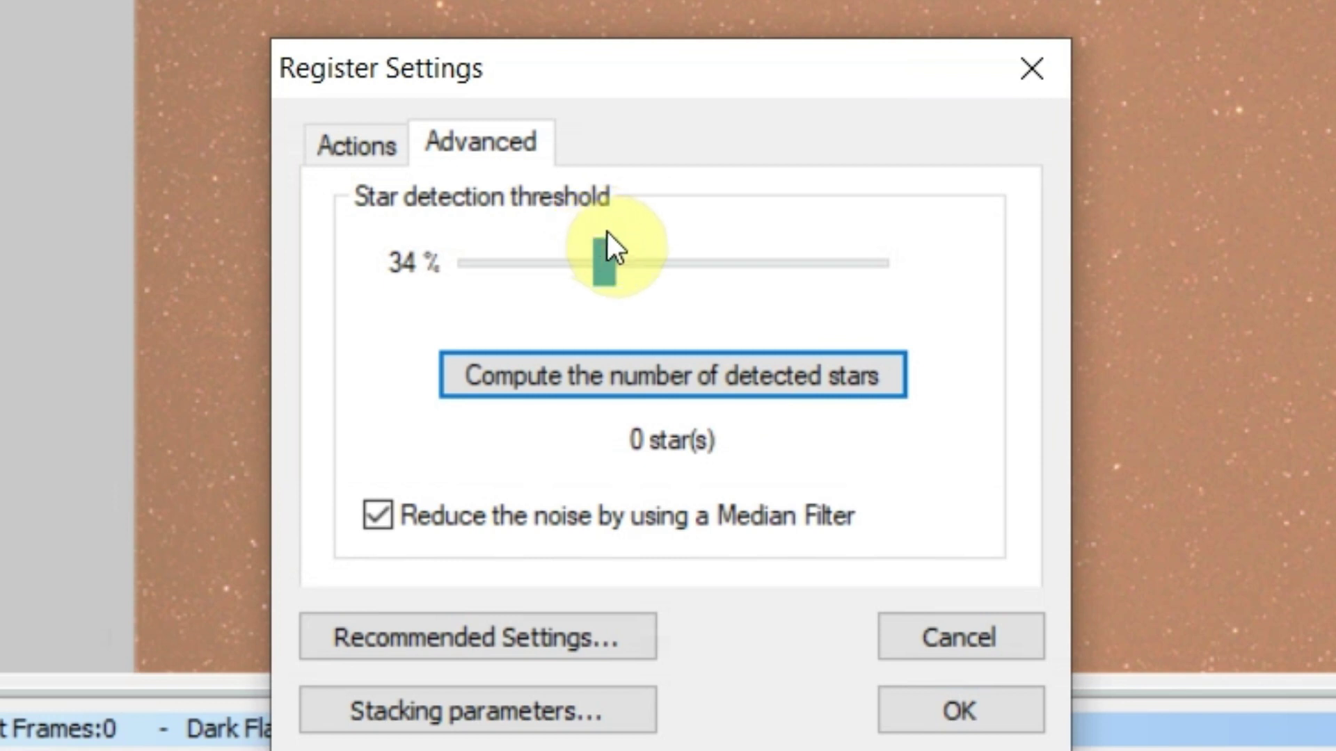
left_click_drag(611, 260, 591, 268)
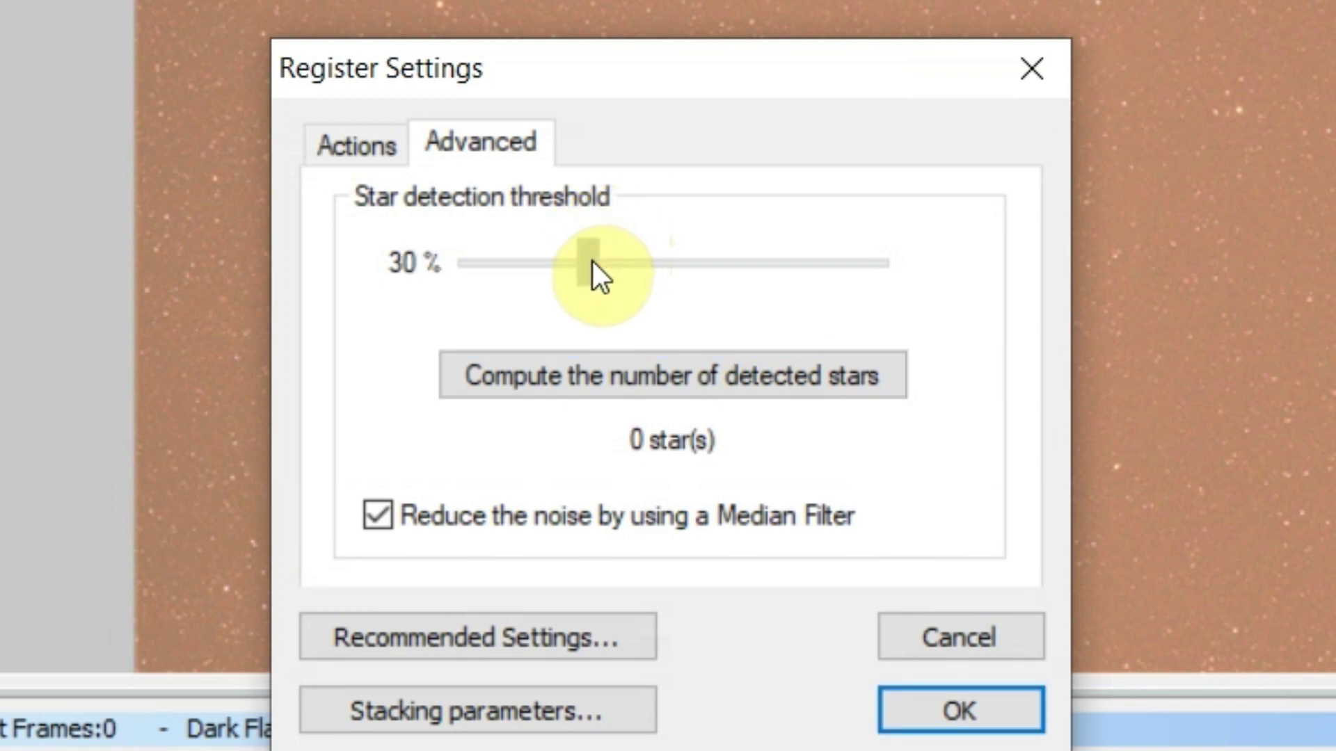
left_click(589, 378)
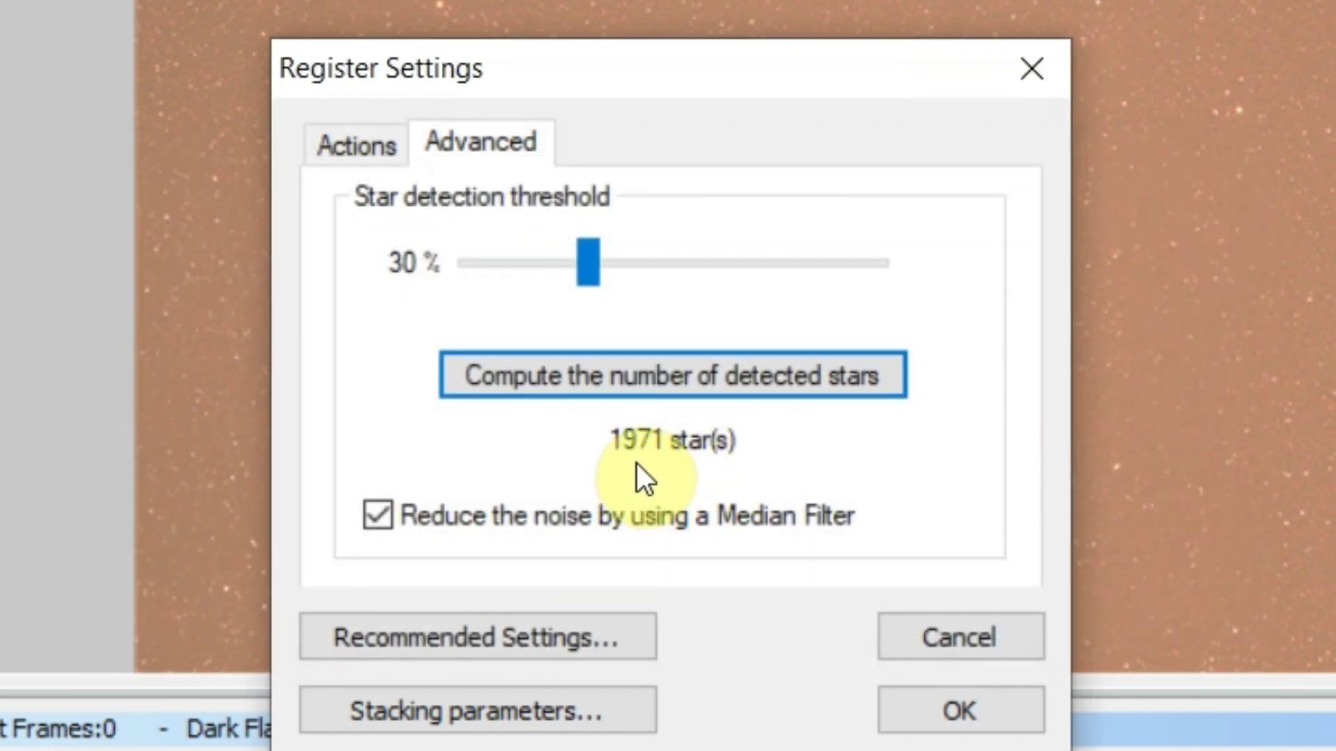
left_click(594, 261)
left_click_drag(594, 261, 603, 261)
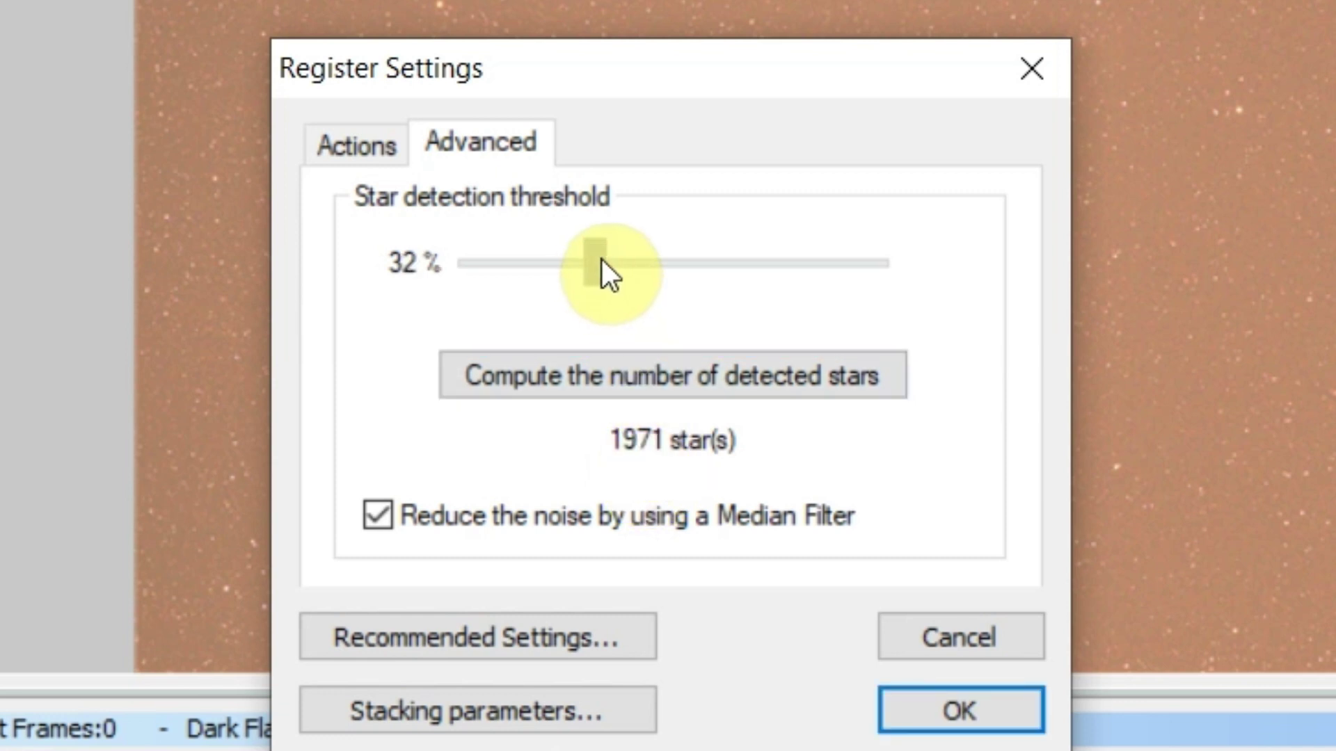
left_click(607, 365)
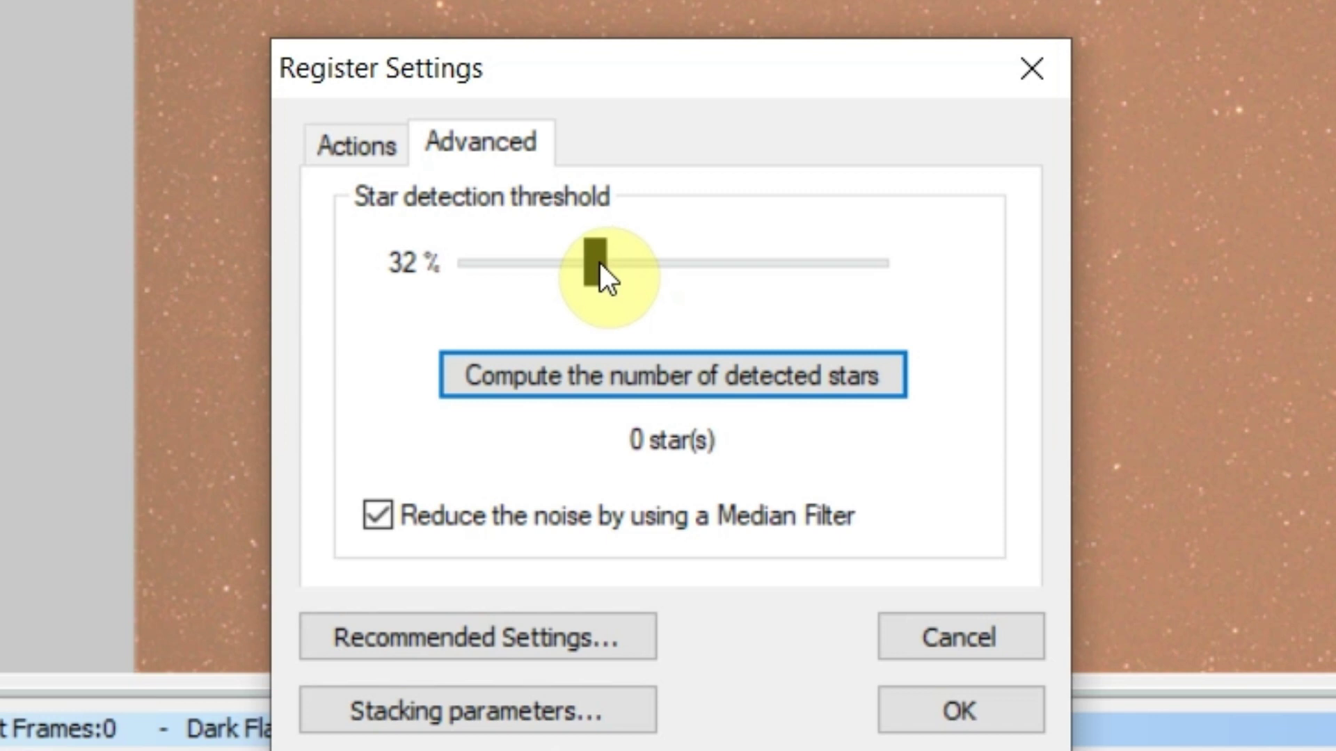
left_click_drag(599, 263, 597, 267)
left_click(594, 370)
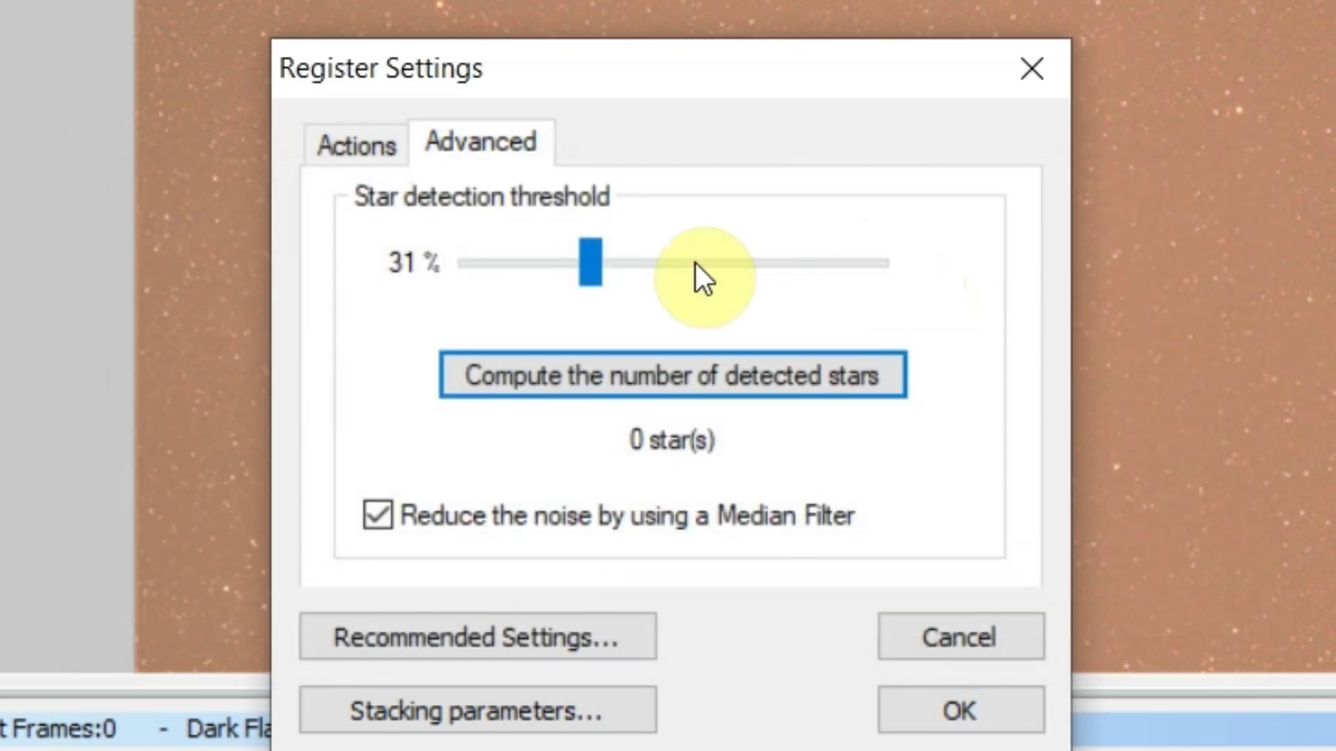
left_click(587, 266)
left_click_drag(586, 268, 581, 278)
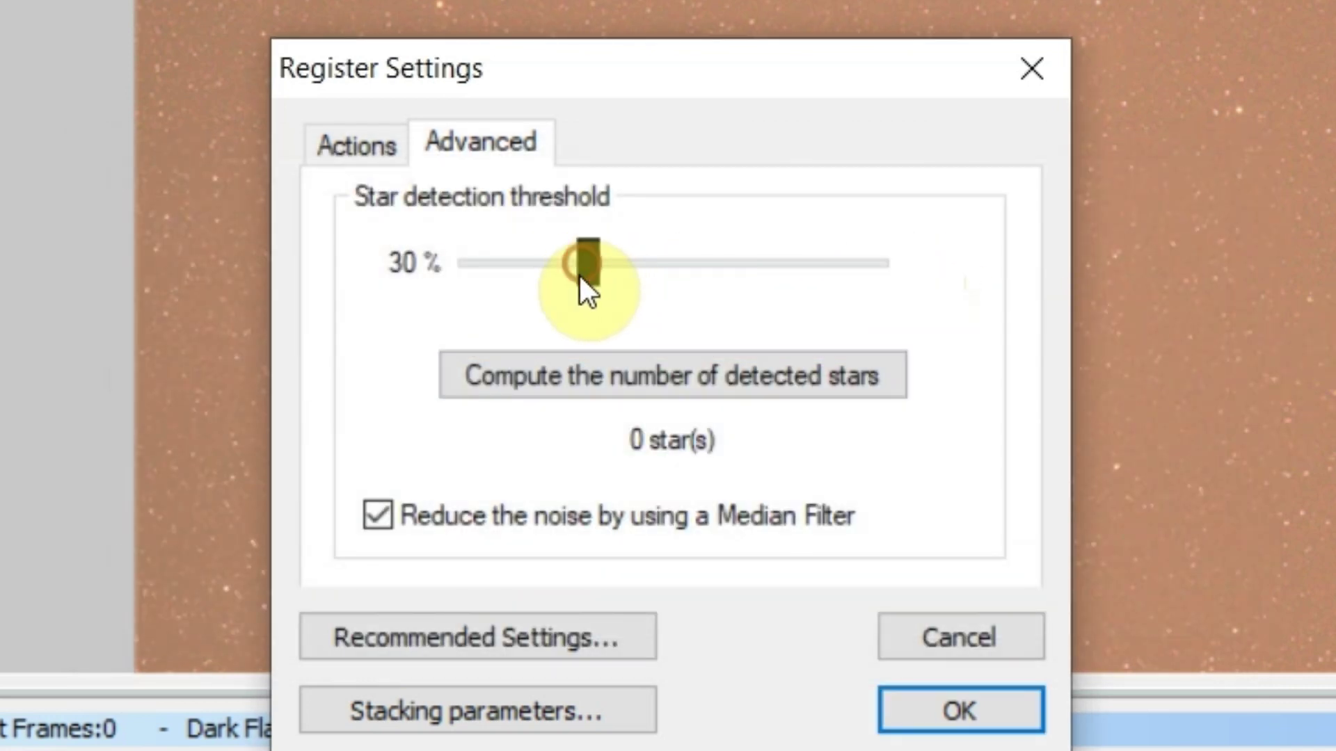
left_click(582, 376)
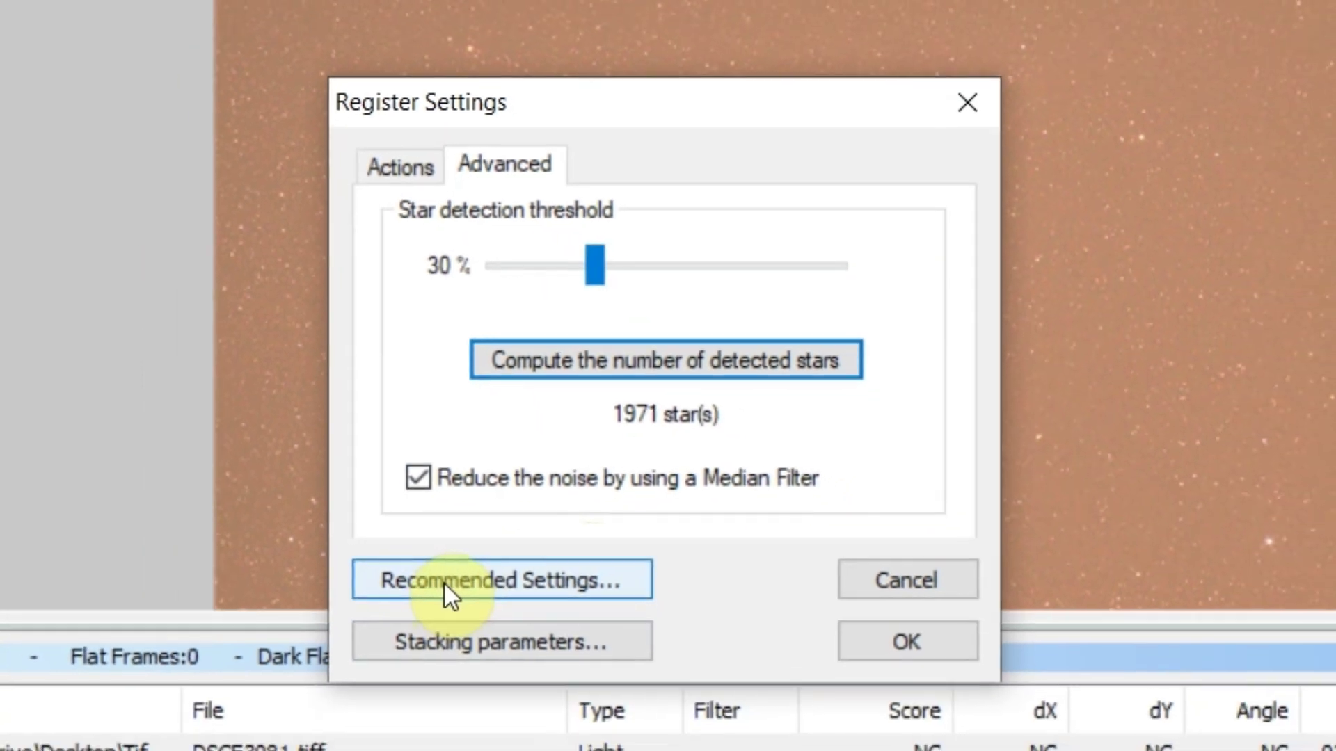
Read the Recommended Settings for the 56 light frames and close them with OK.
left_click(407, 638)
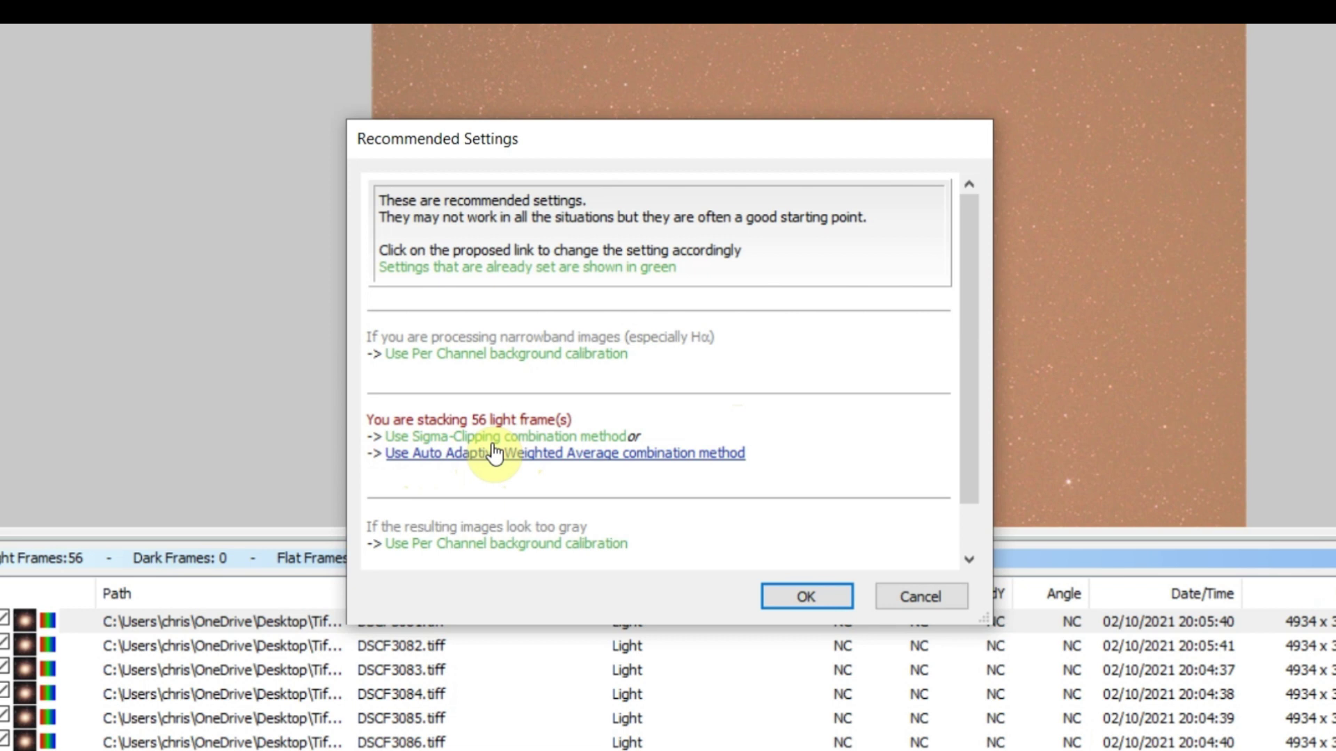
left_click(789, 594)
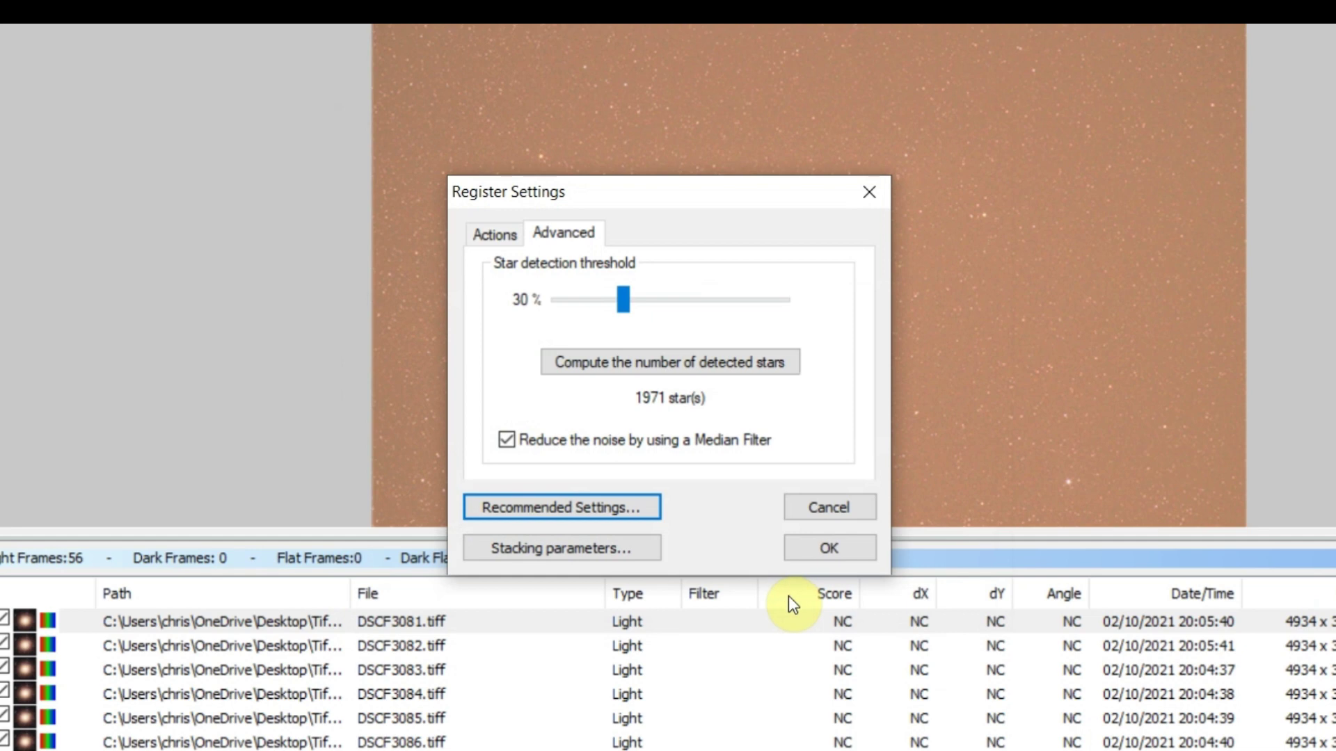
Disable Enable 2x Drizzle, review the other stacking tabs, and confirm stacking and registration settings.
left_click(561, 556)
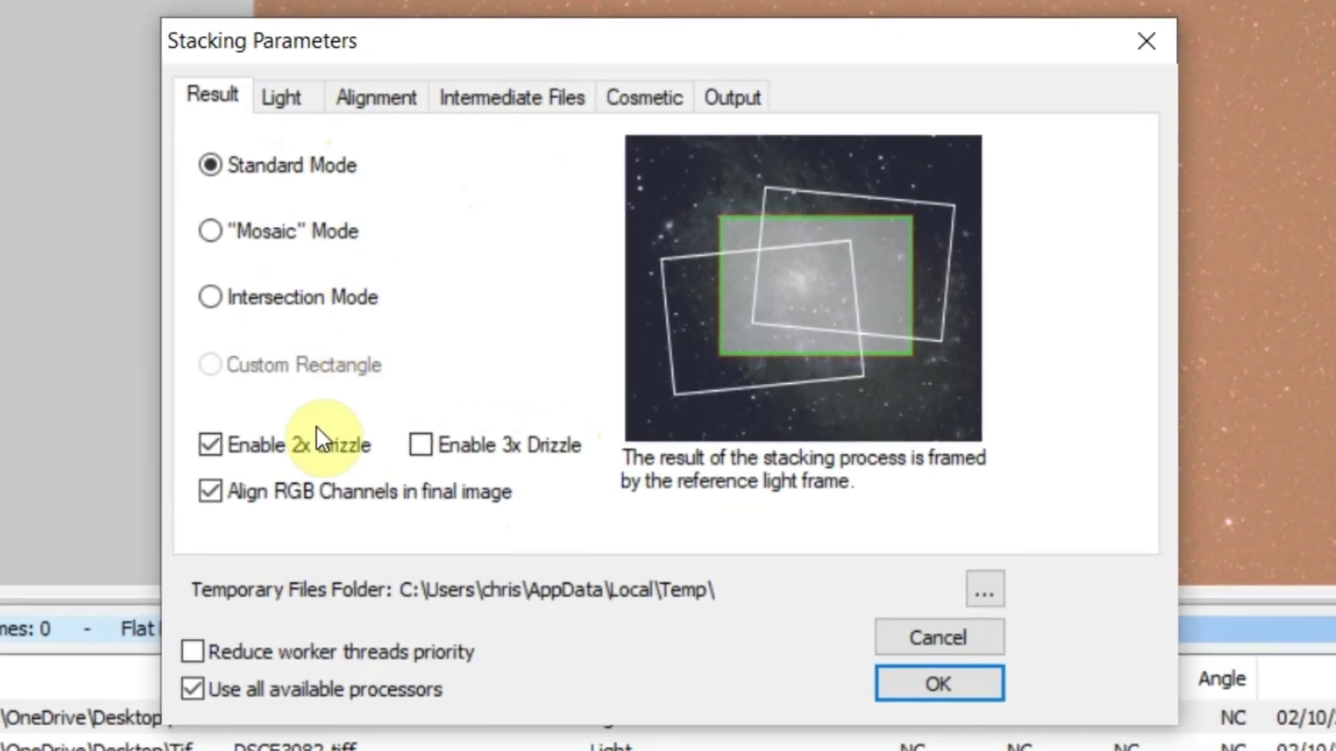
left_click(210, 441)
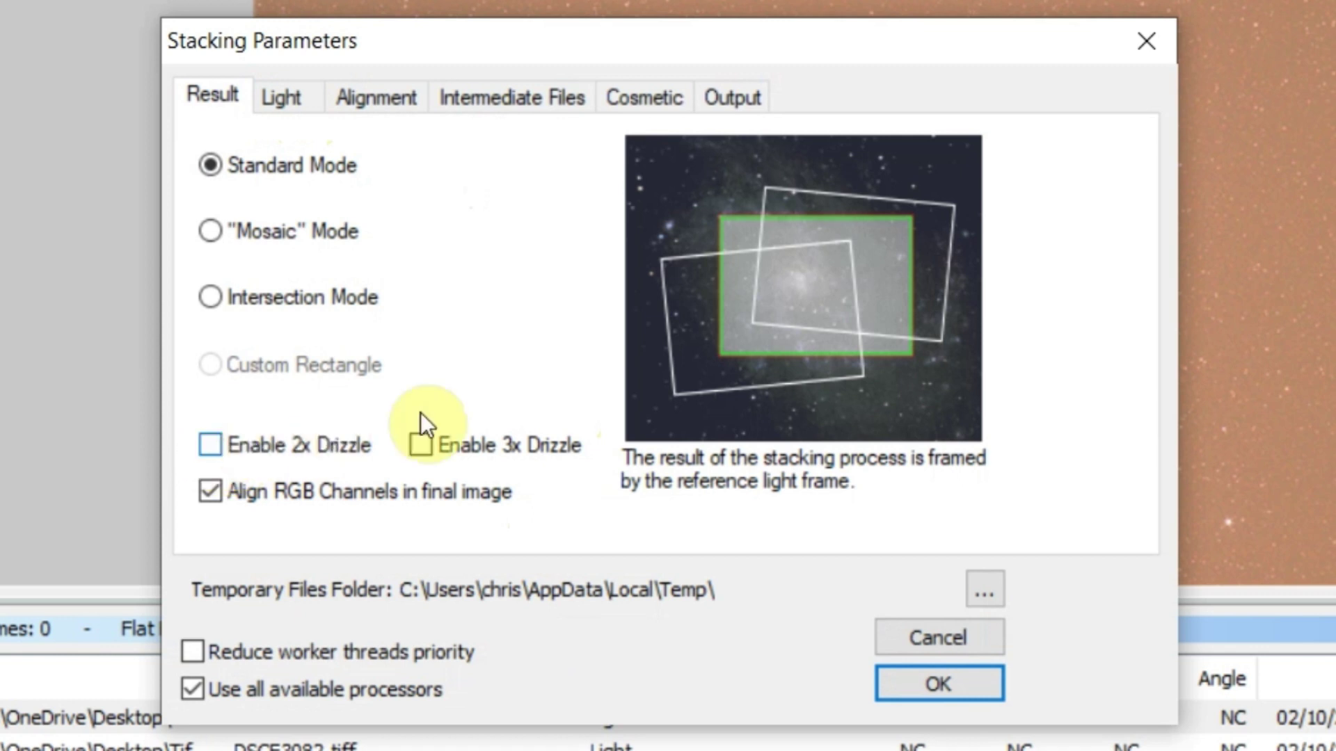
left_click(282, 90)
left_click(411, 98)
left_click(520, 92)
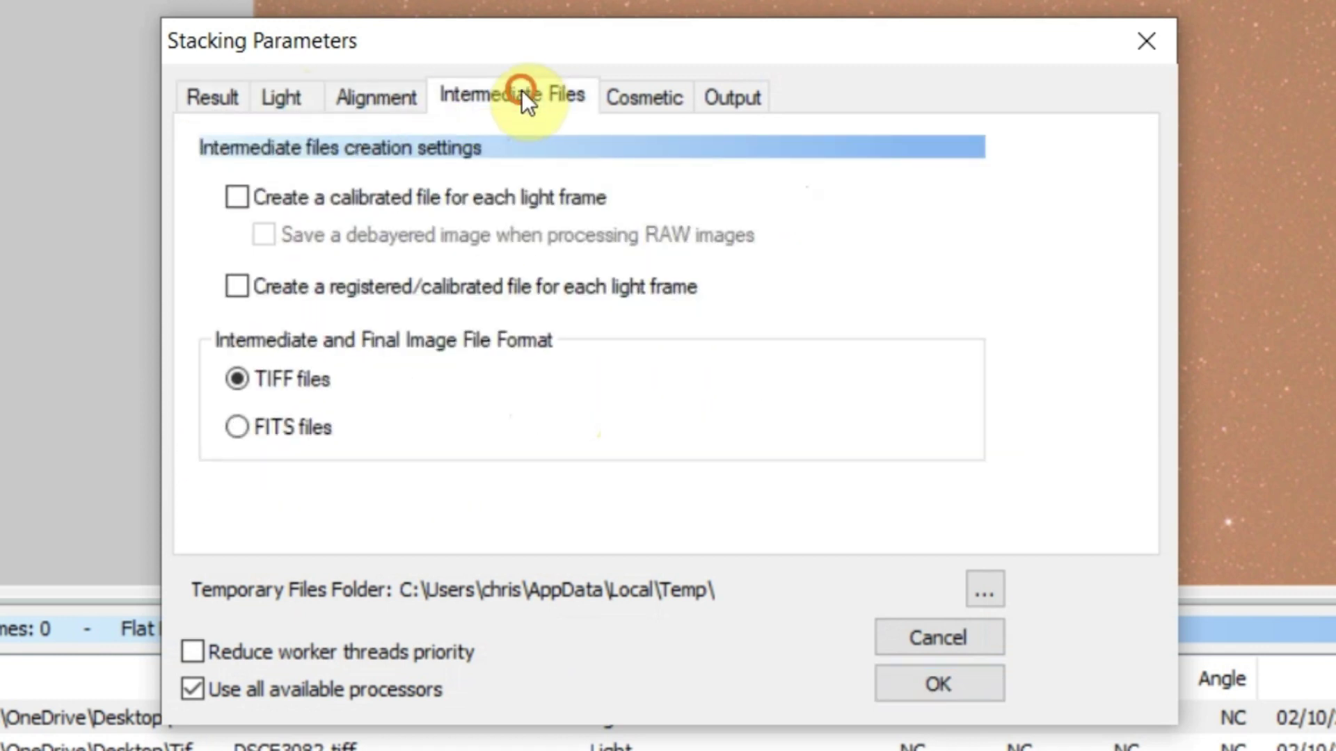
left_click(646, 95)
left_click(731, 98)
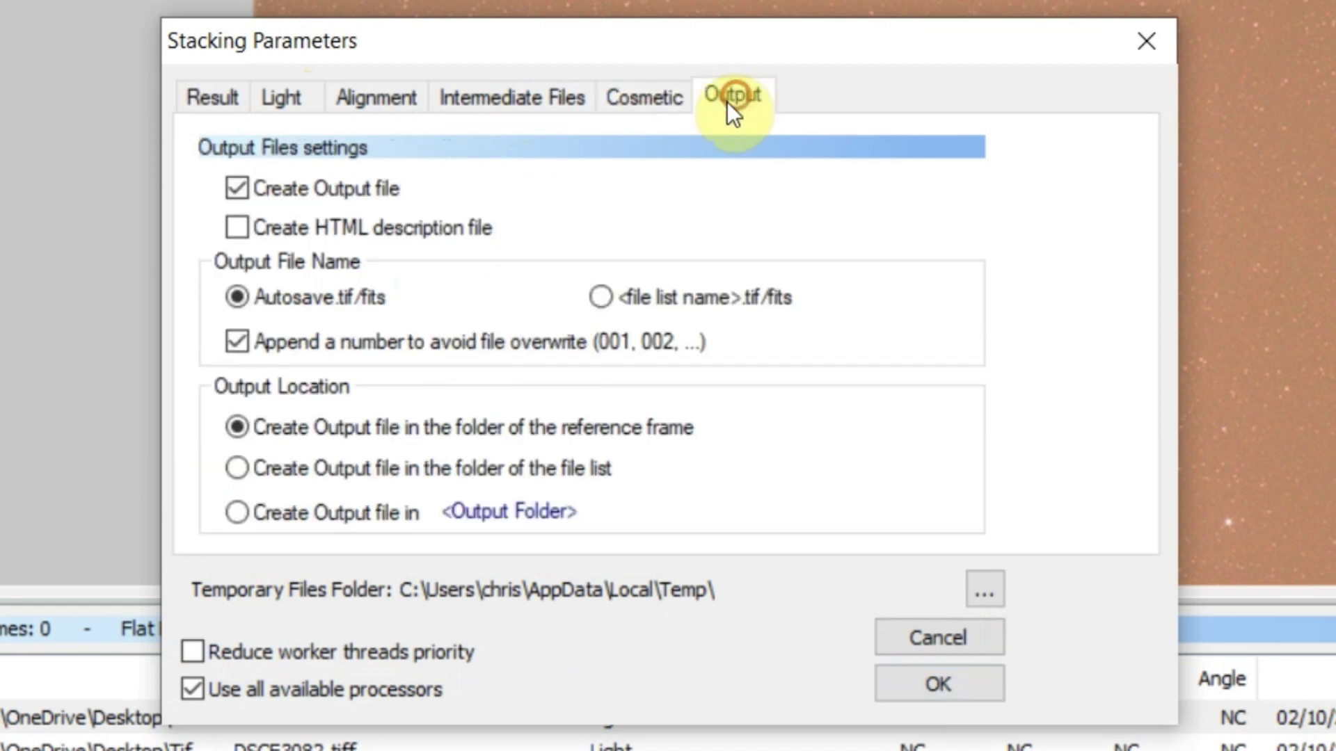
left_click(209, 112)
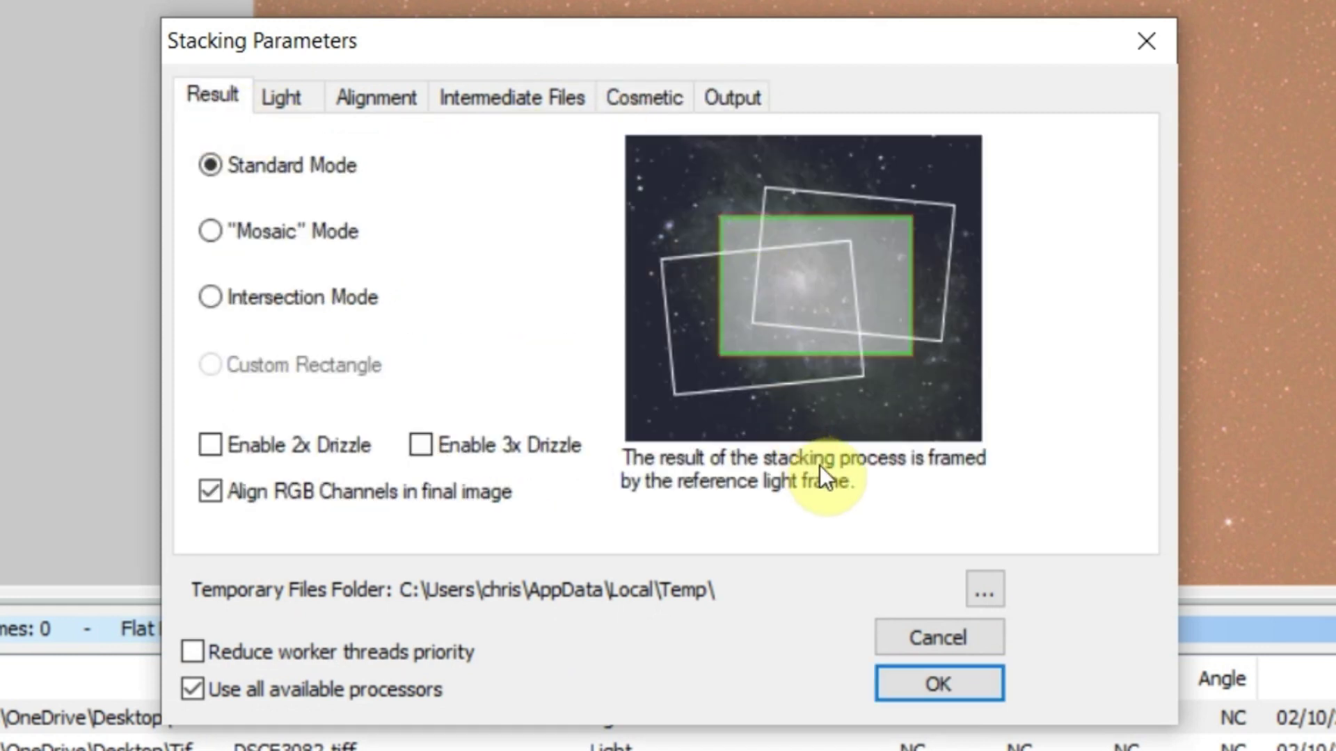
left_click(954, 688)
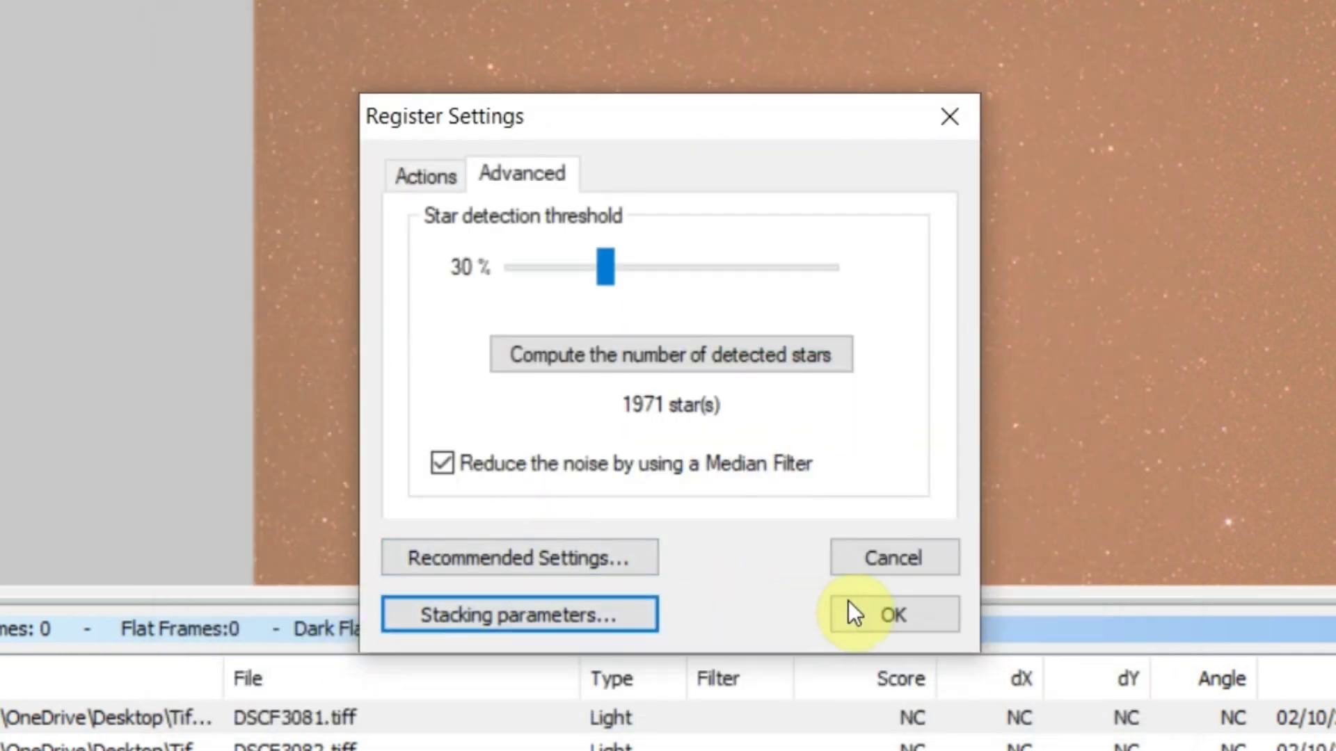
left_click(875, 612)
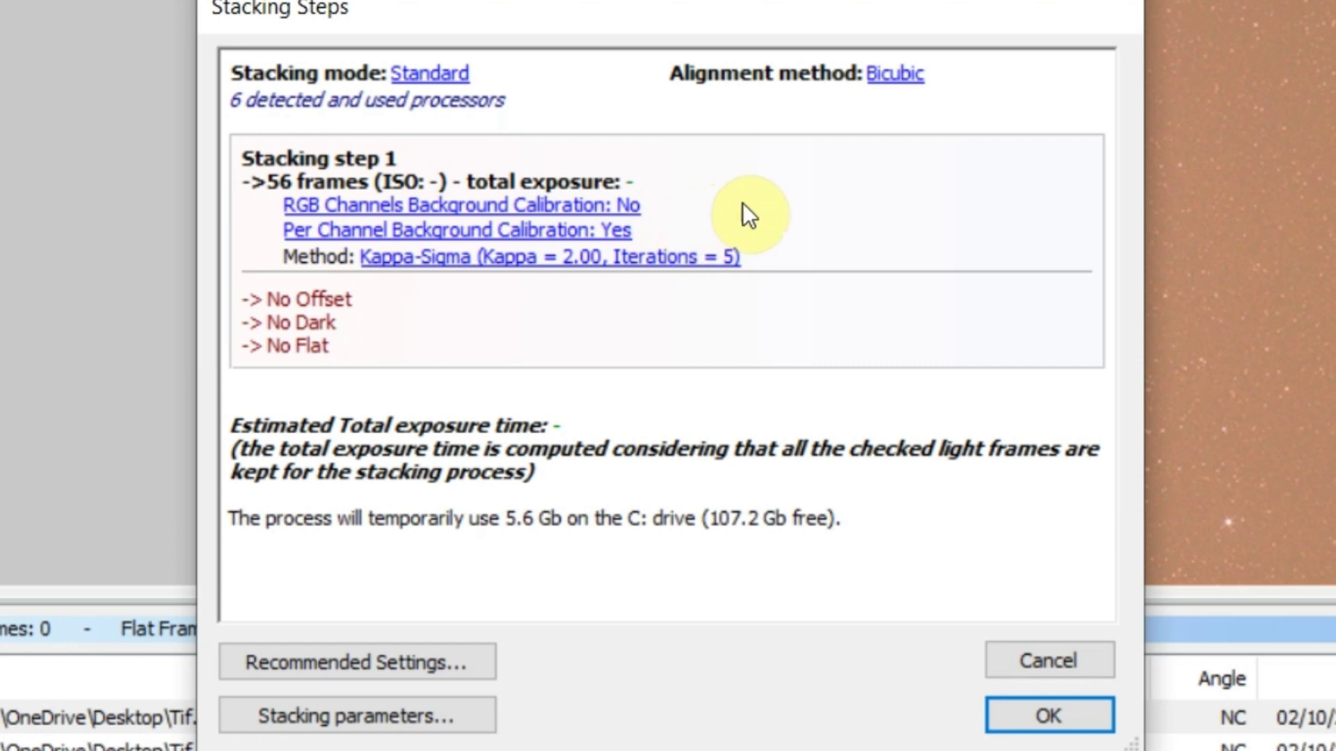
Confirm the Stacking Steps summary to register and stack the 56 frames.
left_click(1051, 716)
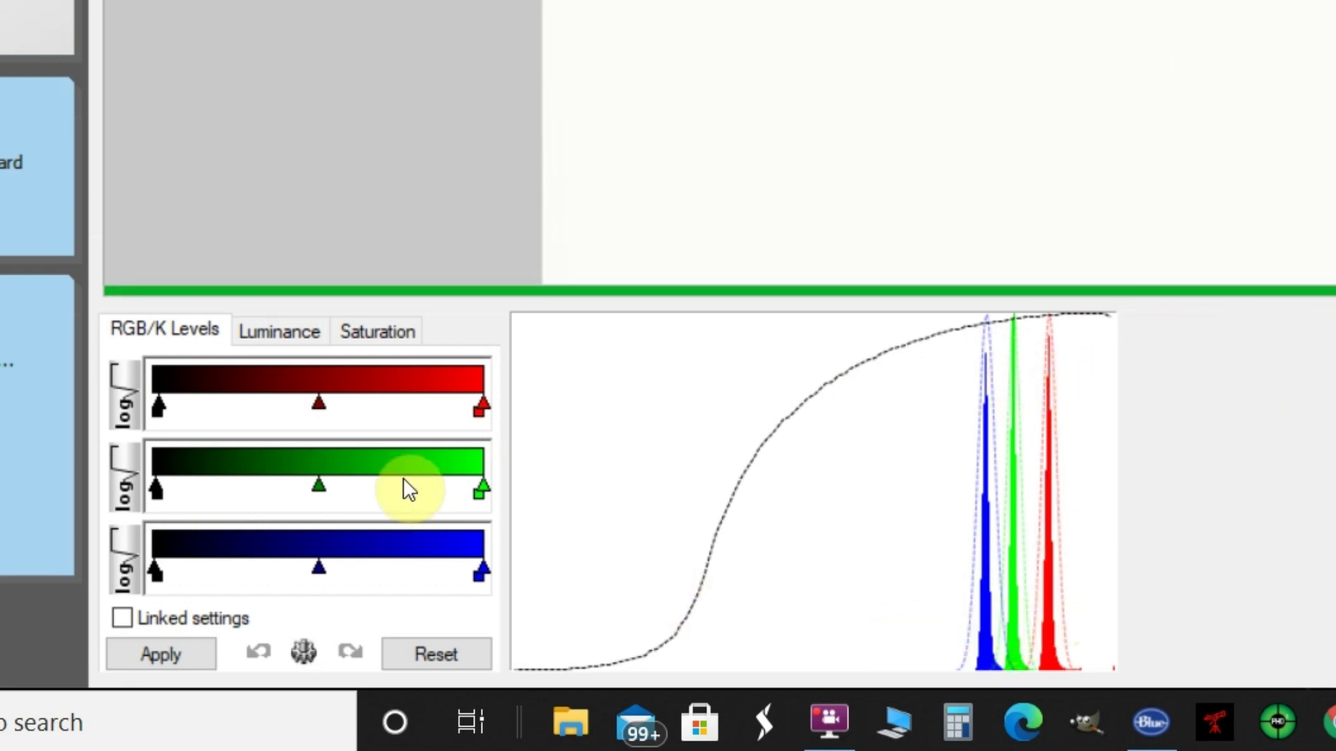
Shift the red, green and blue histogram peaks left until they overlap, then apply.
left_click_drag(321, 404, 201, 432)
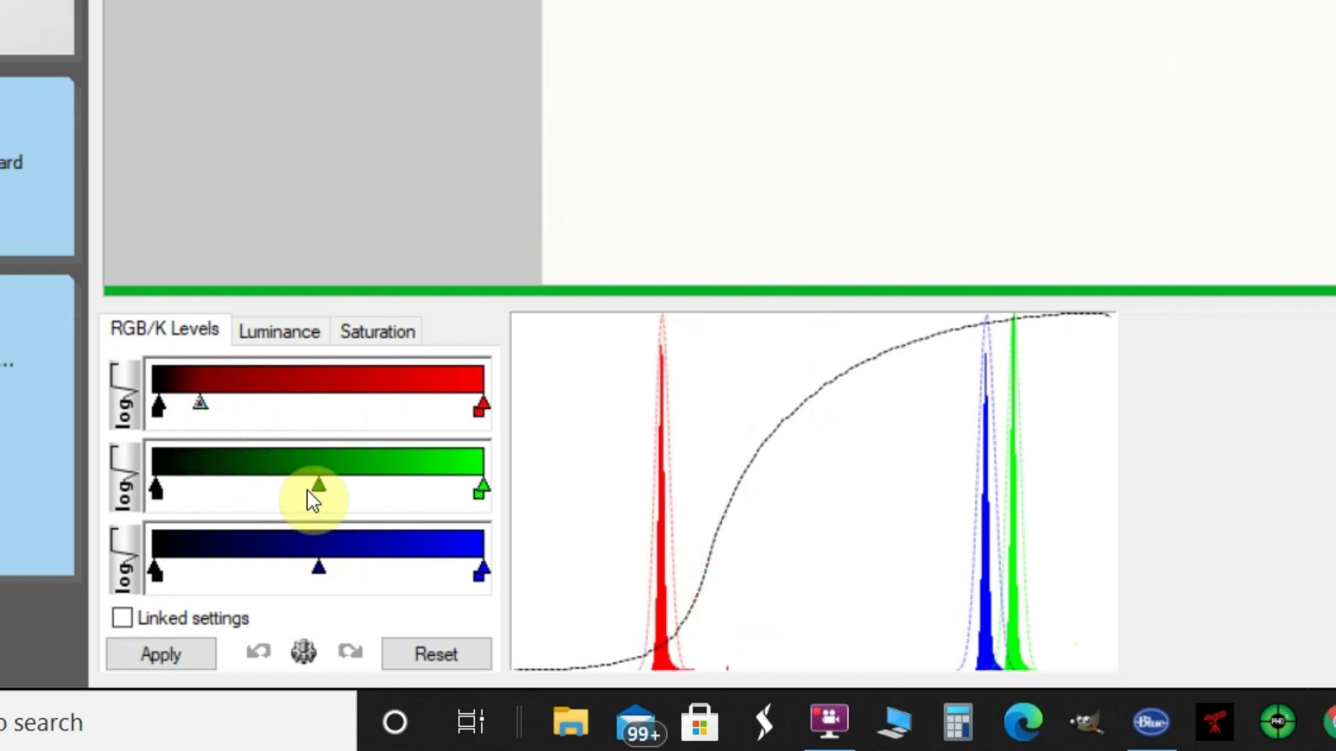
left_click_drag(319, 482, 213, 482)
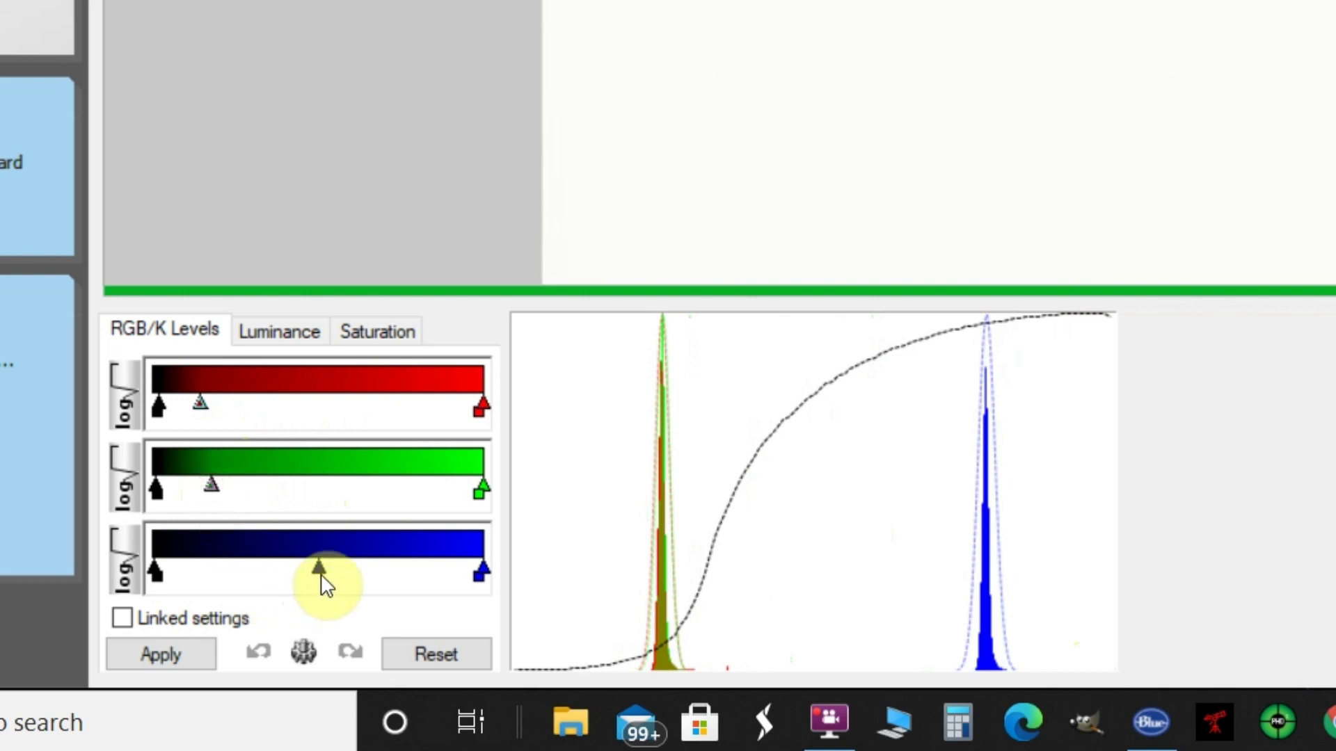
left_click_drag(319, 570, 219, 537)
left_click(161, 654)
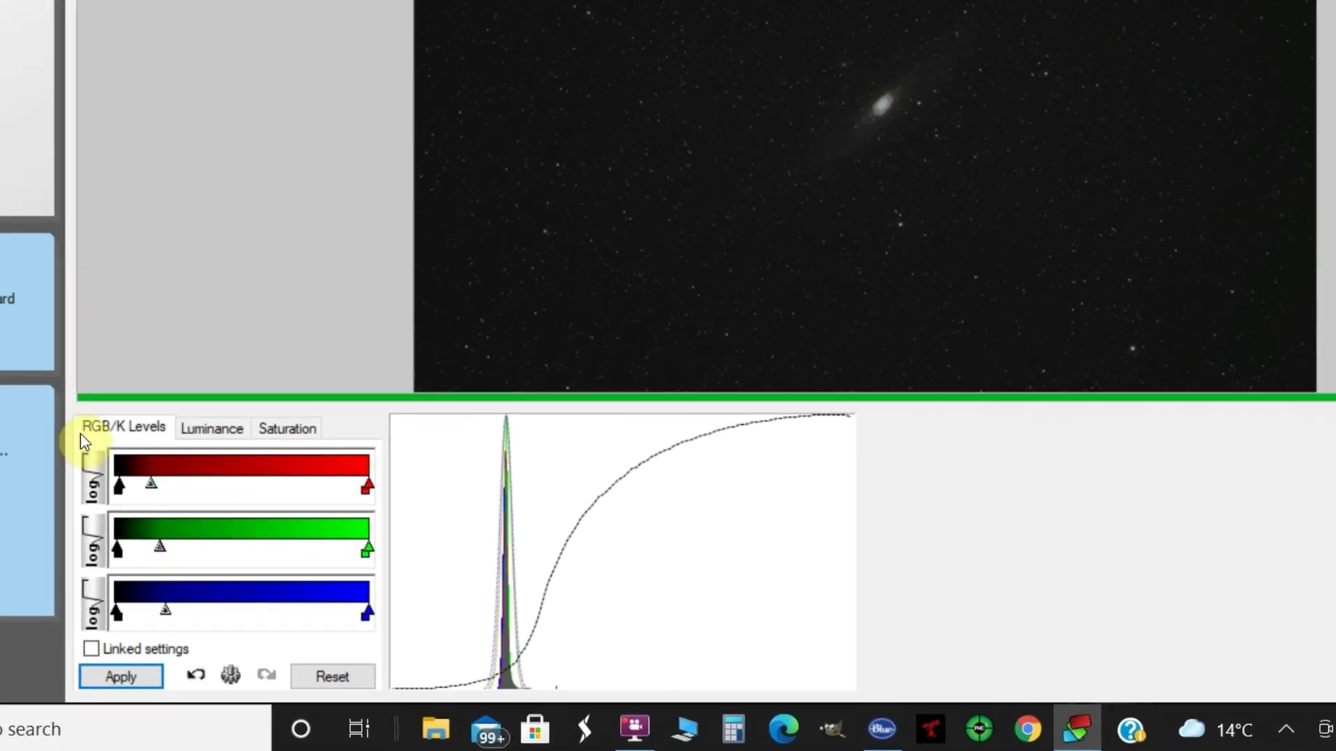
Raise the colour saturation shift to 21%.
left_click(207, 430)
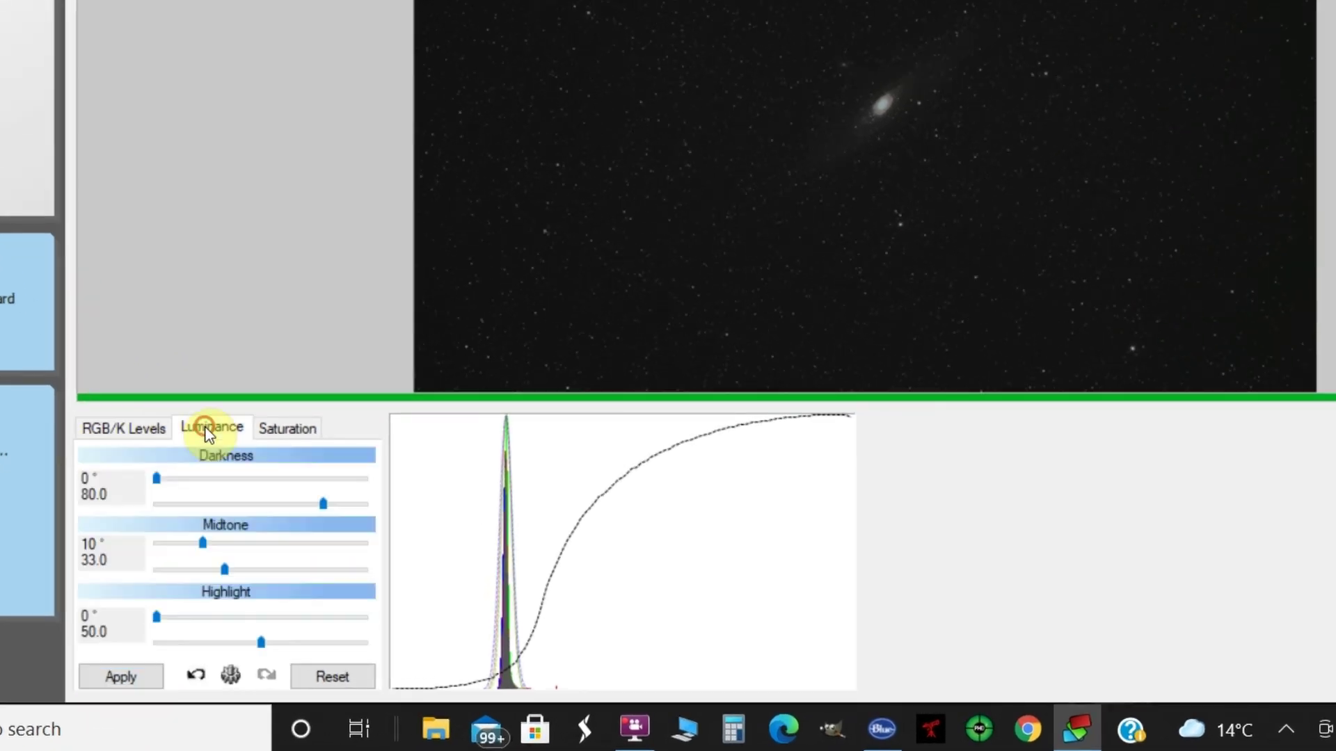
left_click(299, 427)
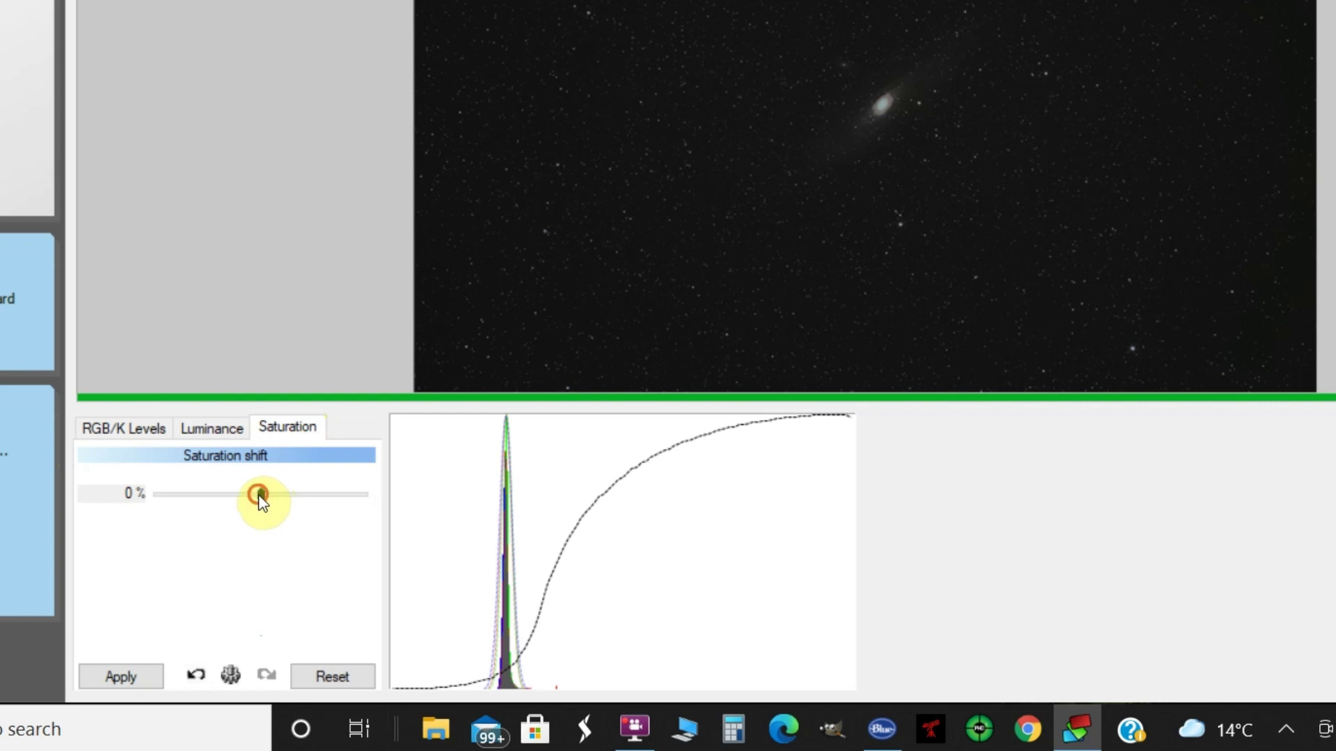
left_click_drag(260, 499, 300, 500)
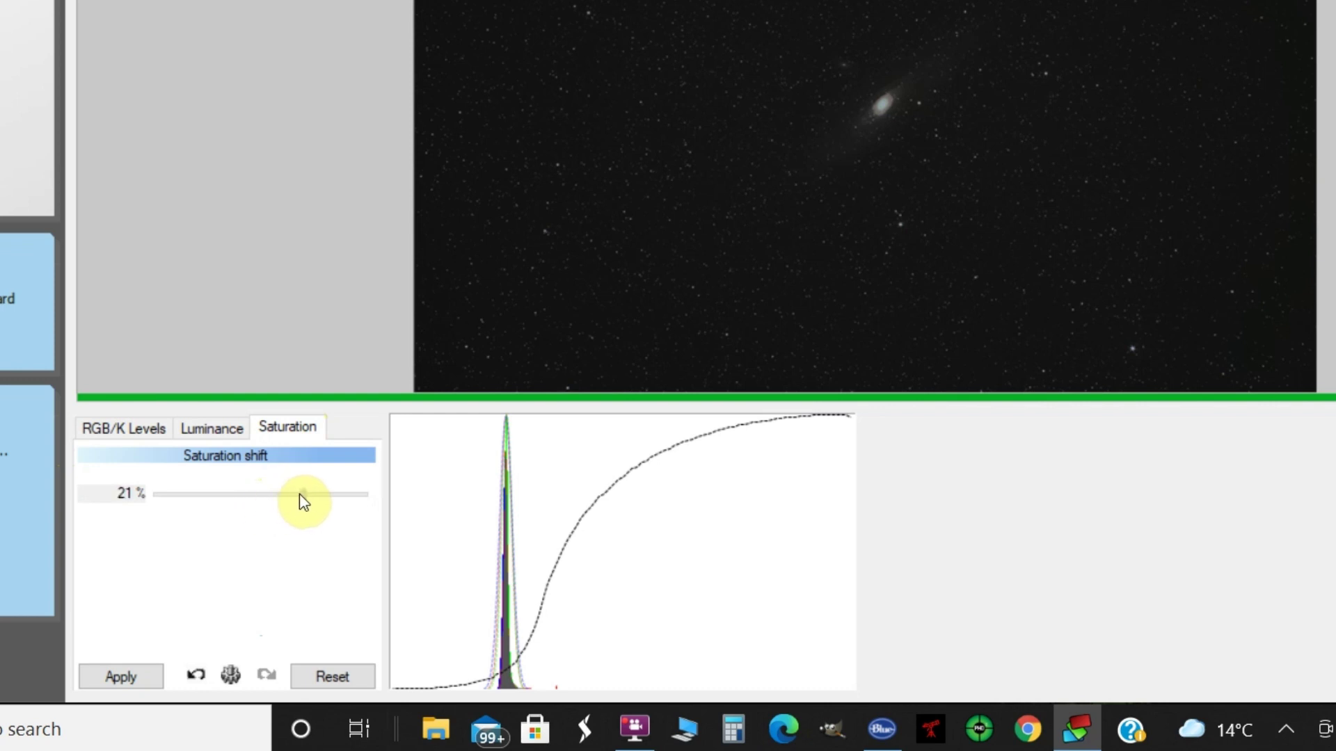
Set luminance midtone angle to 4°, darkness to 91.2, ease the midtone down, and apply.
left_click(207, 435)
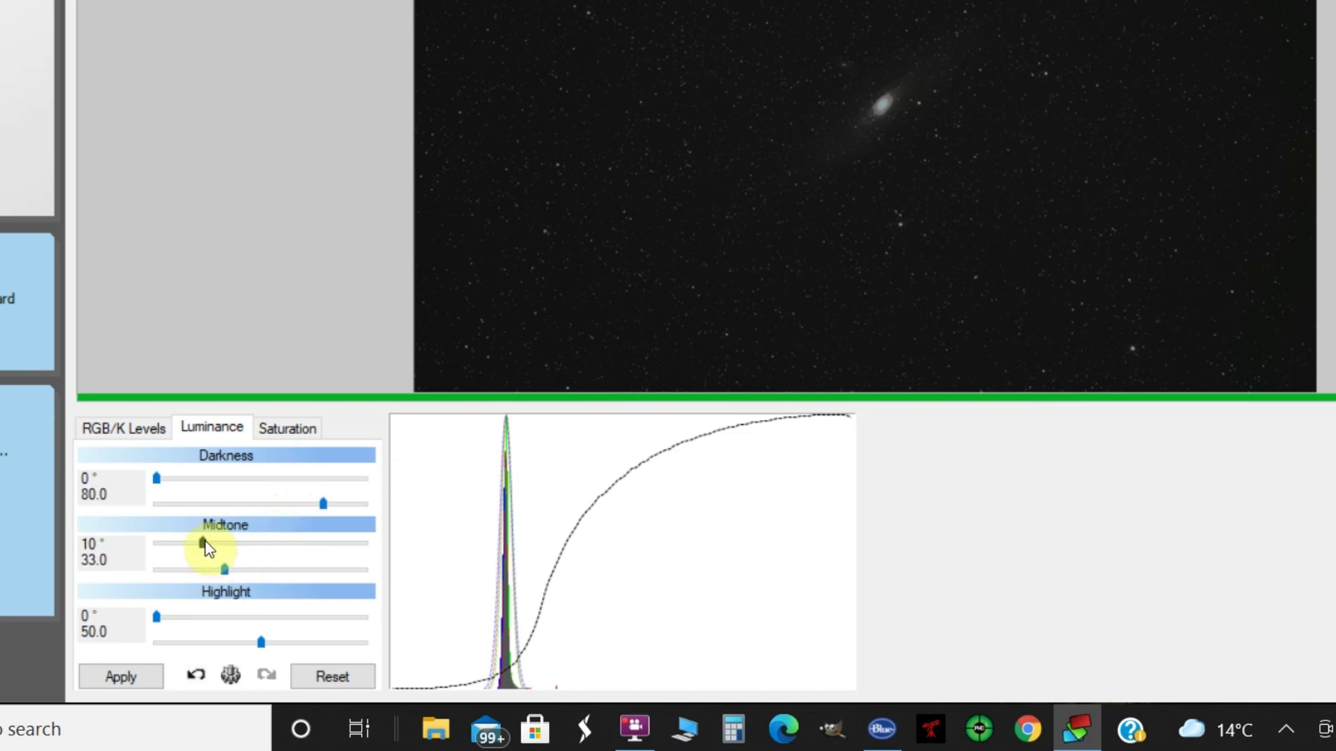
left_click_drag(204, 543, 174, 540)
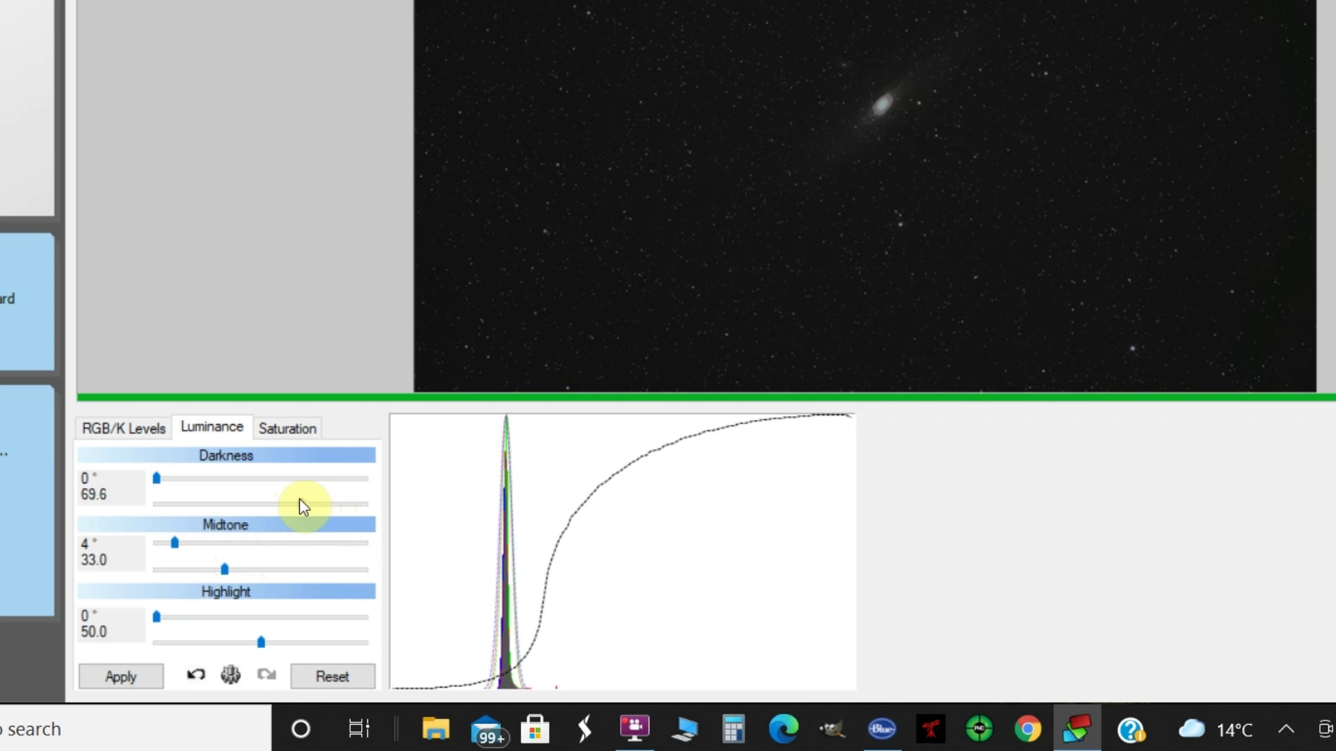
left_click_drag(304, 505, 346, 503)
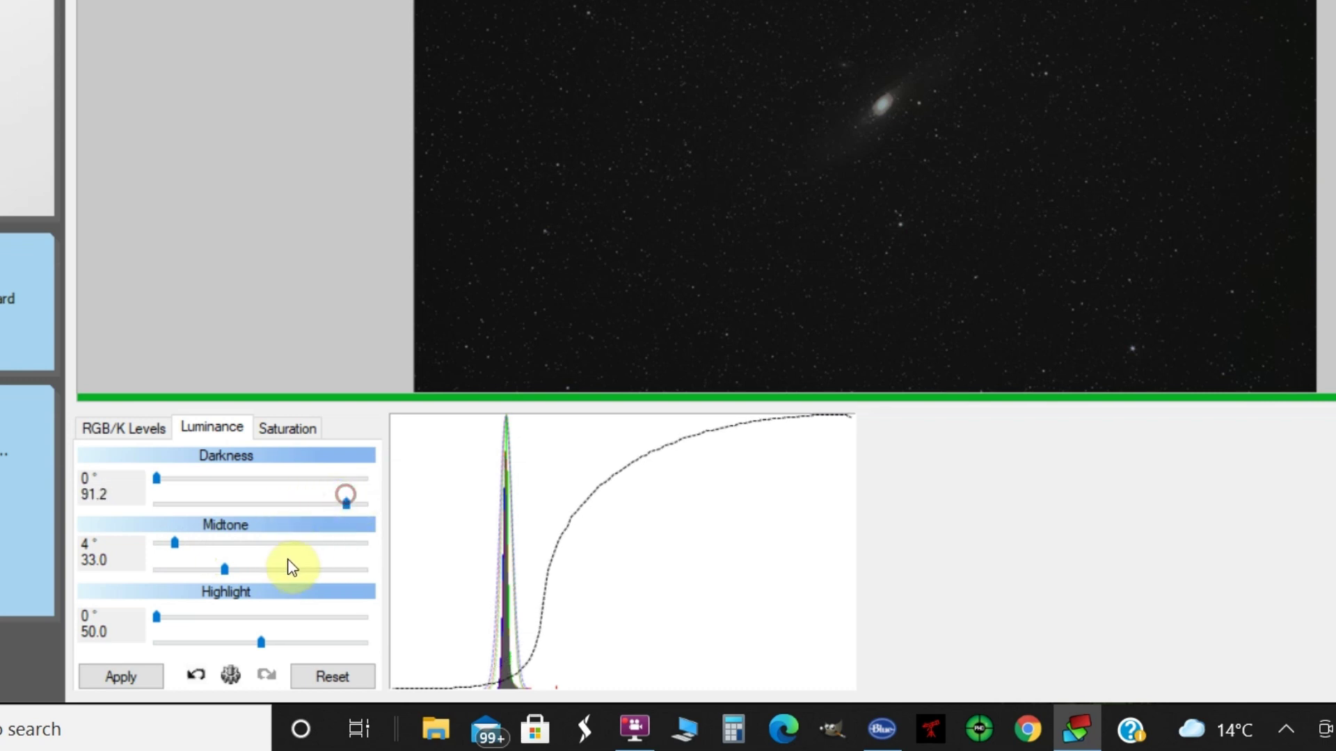
left_click_drag(212, 569, 216, 569)
left_click(118, 678)
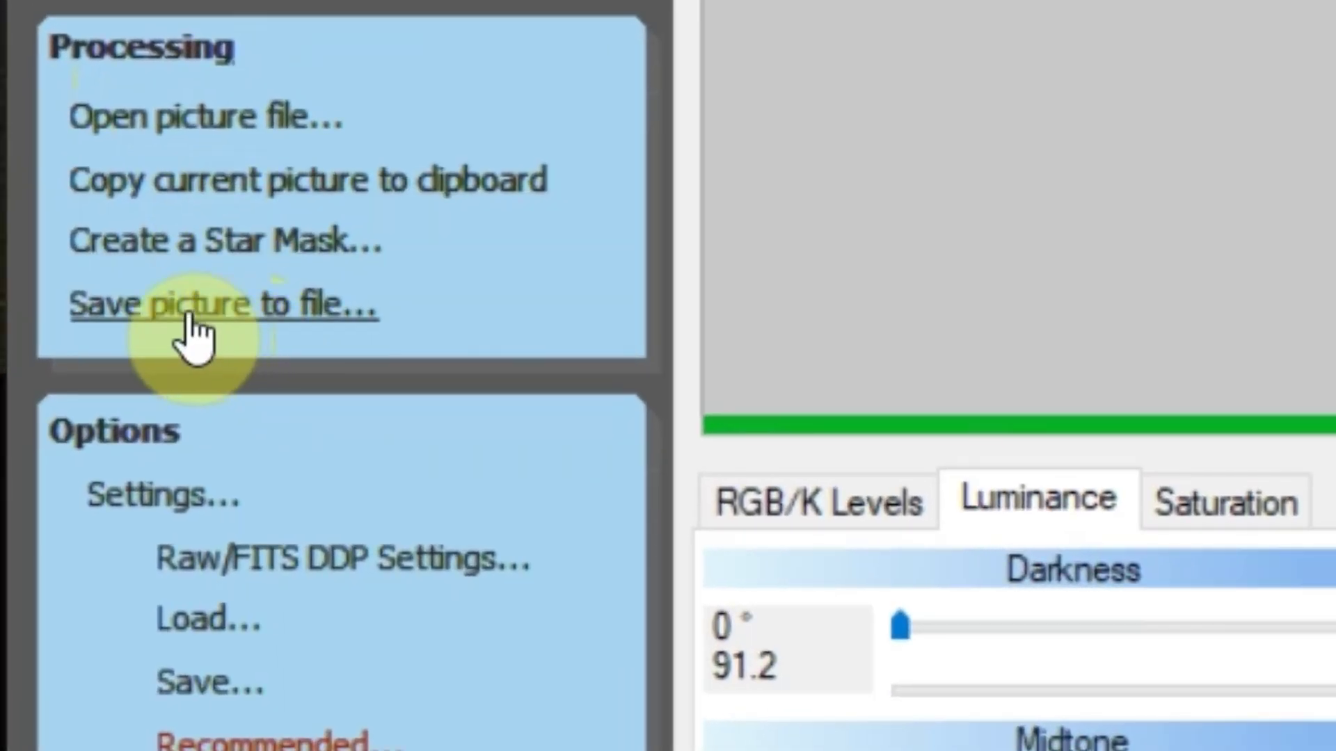
Save the picture as TIFF Image (16 bit/ch) named 'M31 DSS' on the Desktop.
left_click(191, 317)
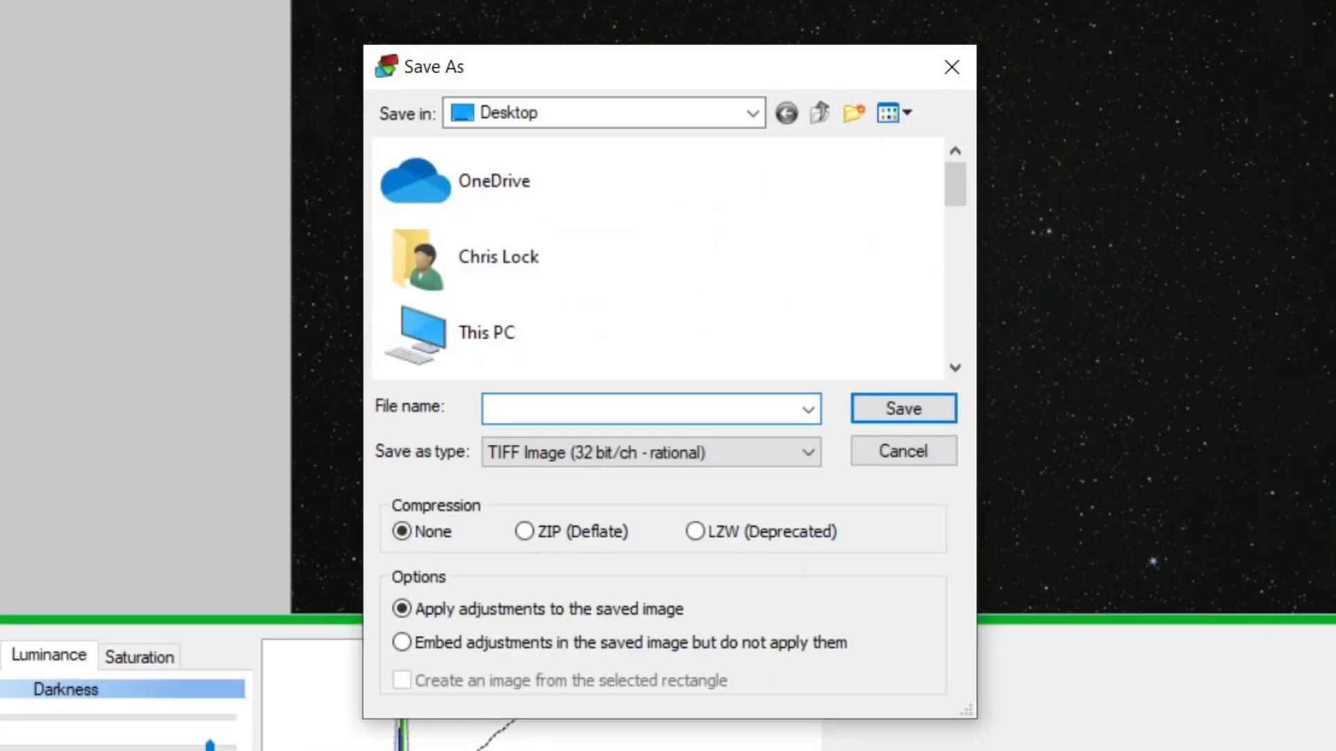
left_click(805, 455)
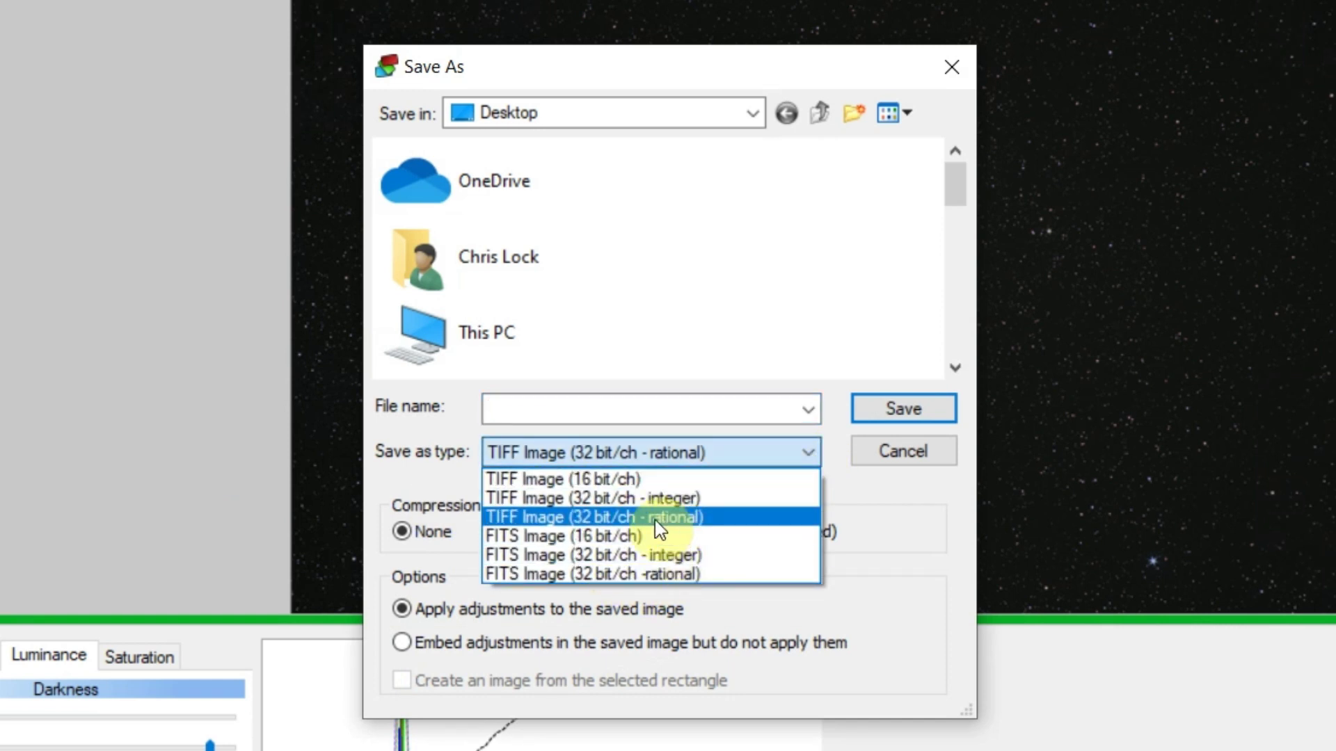
left_click(561, 484)
left_click(506, 410)
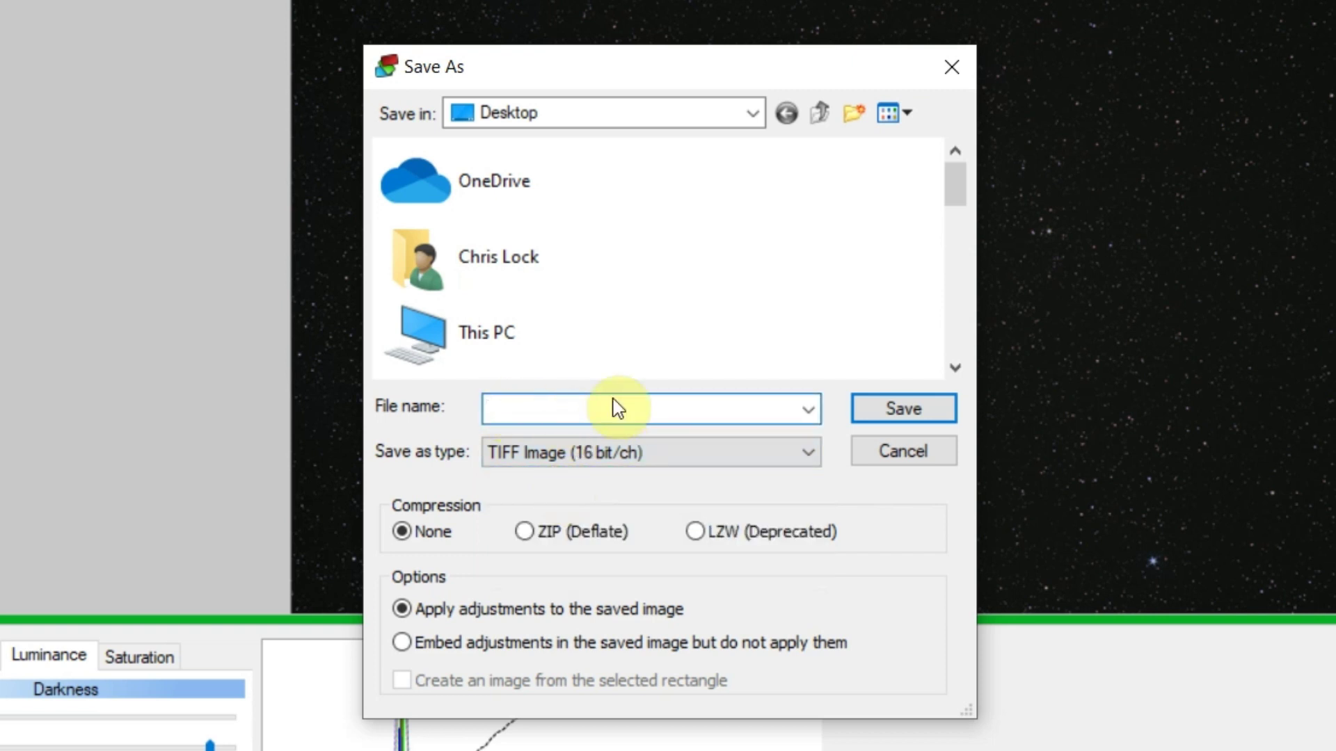
type("M31 ")
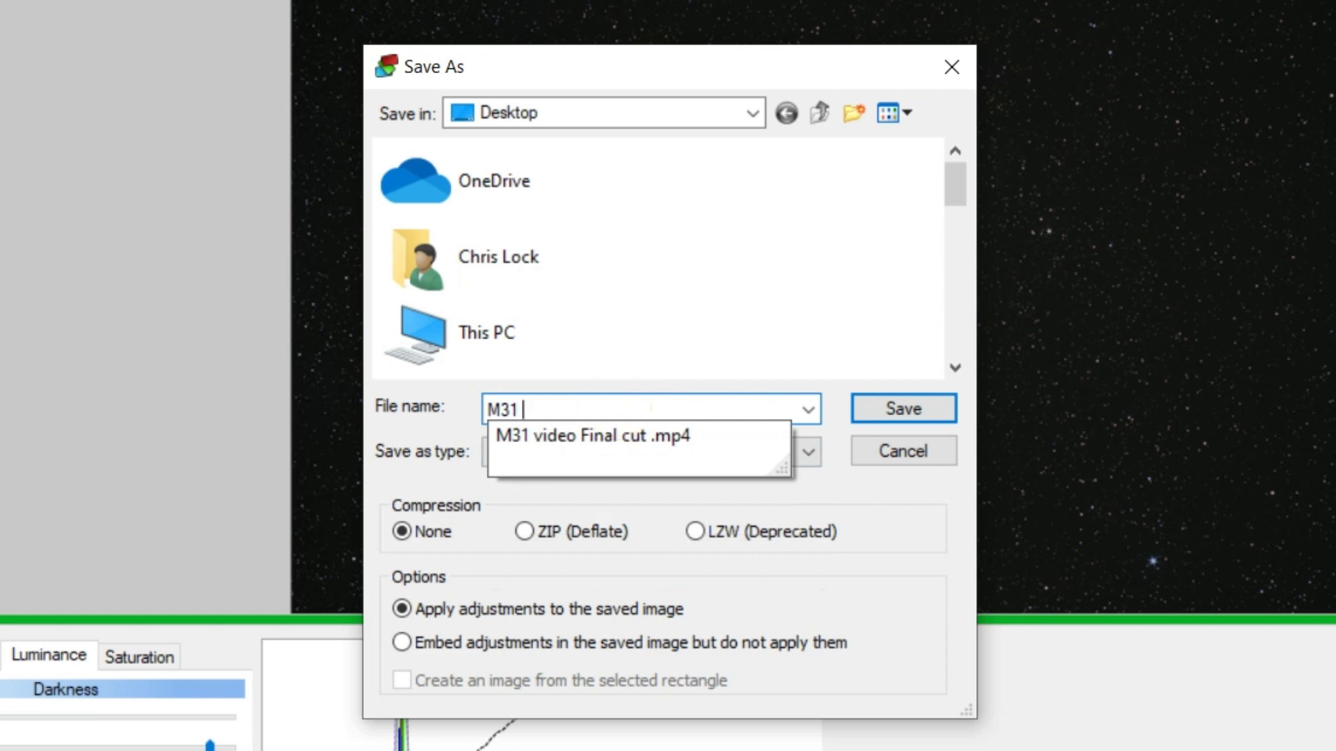
type("DSS")
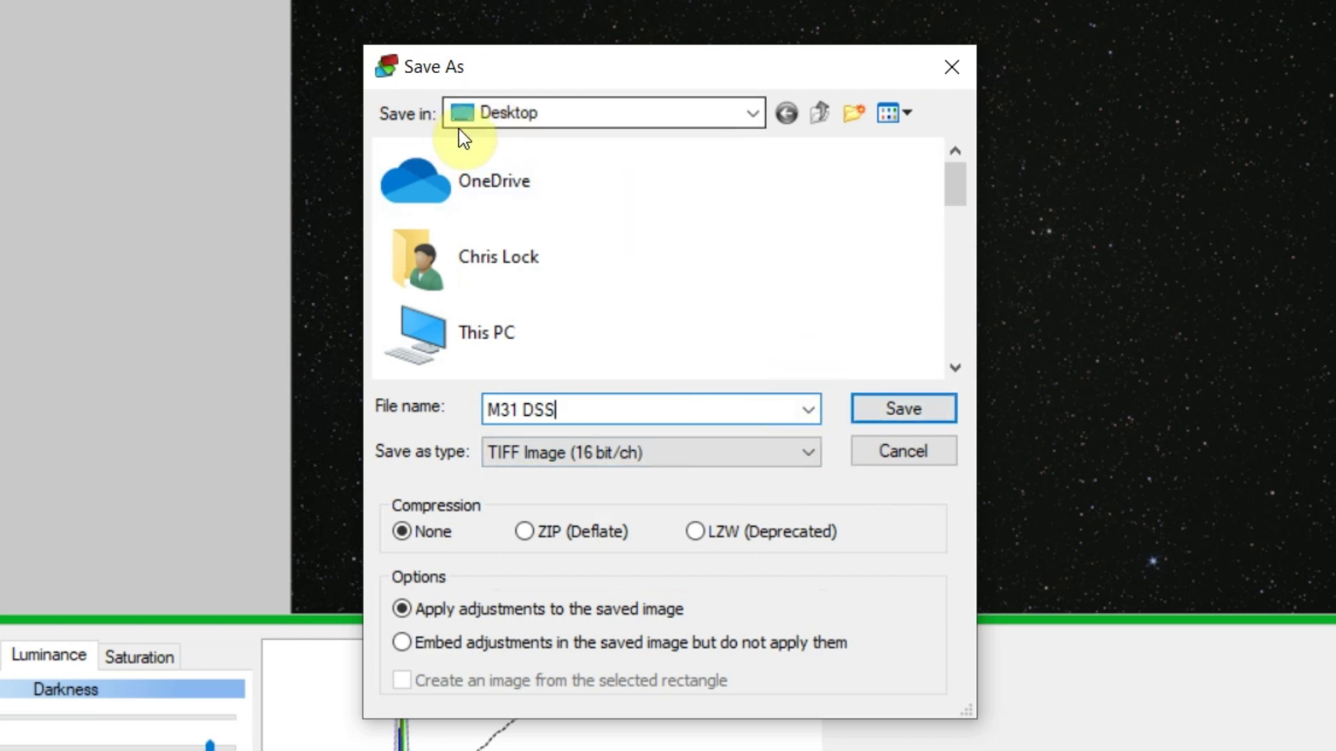
left_click(897, 414)
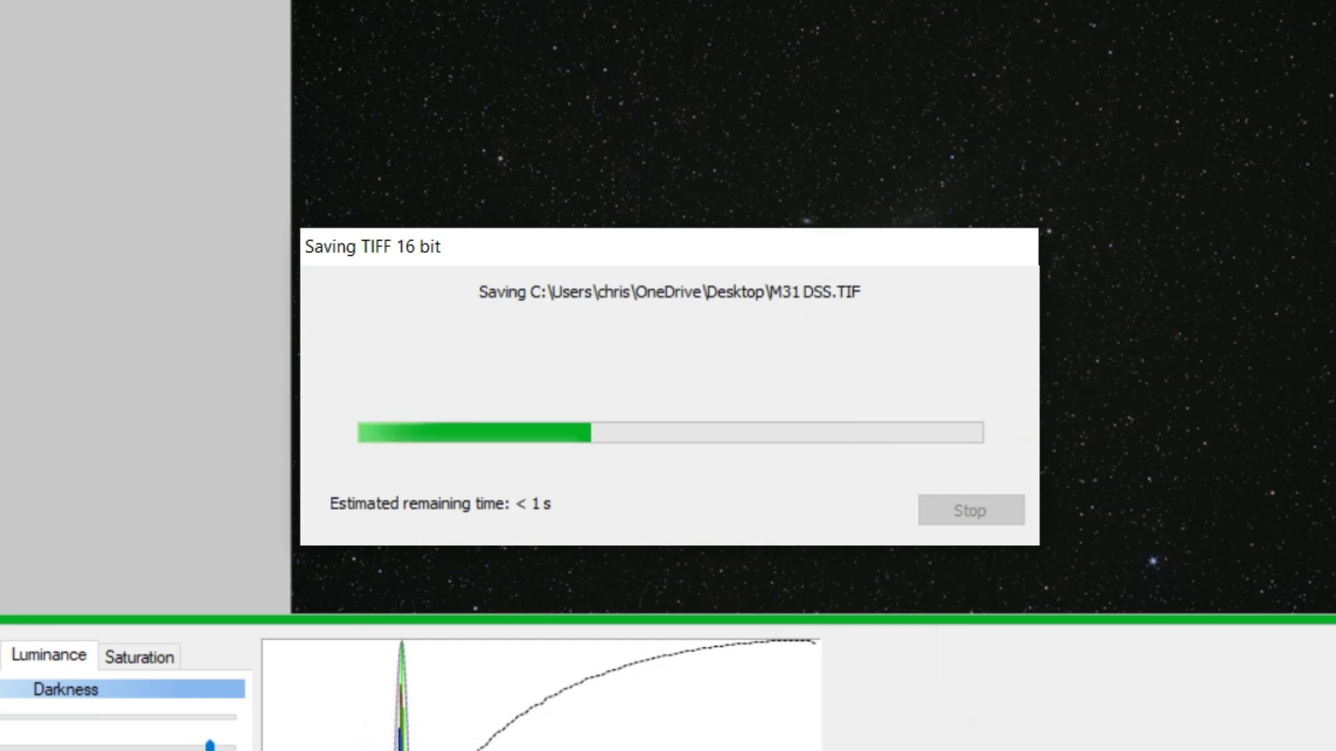